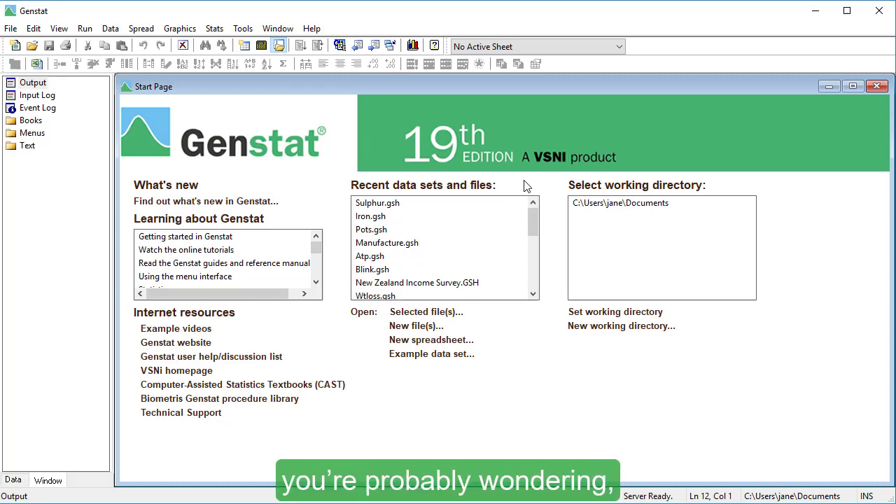
Open the Genstat online knowledge base and go via Spreadsheets to the Quick Start Guide page.
left_click(438, 51)
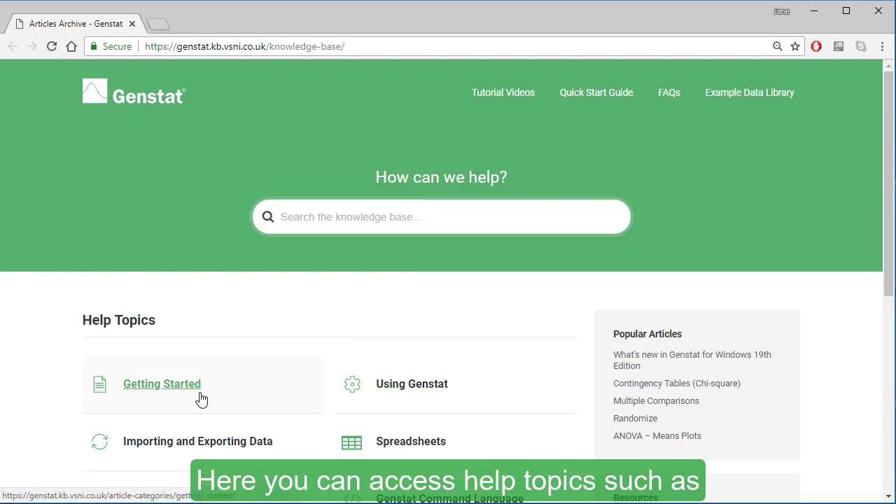
left_click(408, 452)
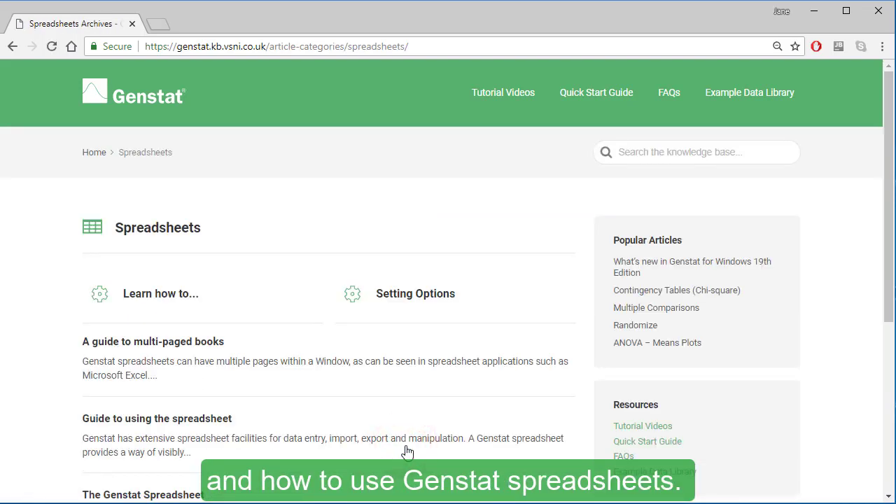
left_click(579, 103)
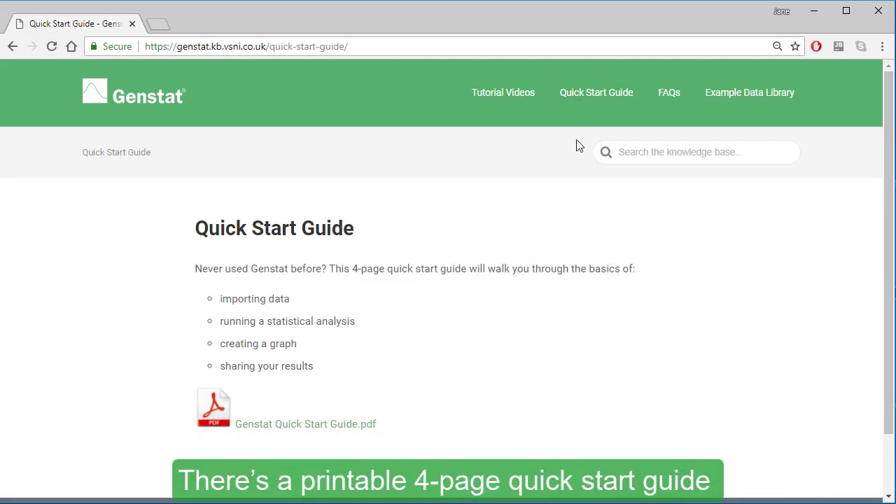
Open Genstat Quick Start Guide.pdf, scroll through its pages, then return to the Quick Start Guide page.
left_click(360, 427)
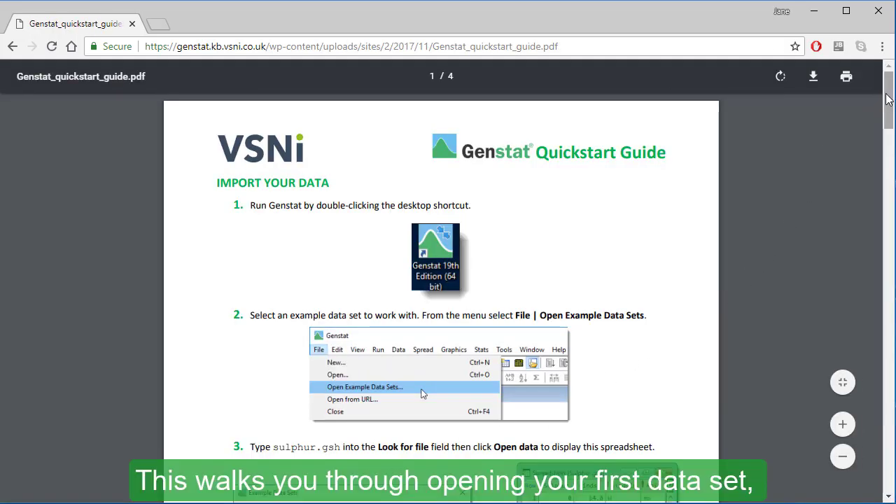
left_click_drag(888, 99, 888, 199)
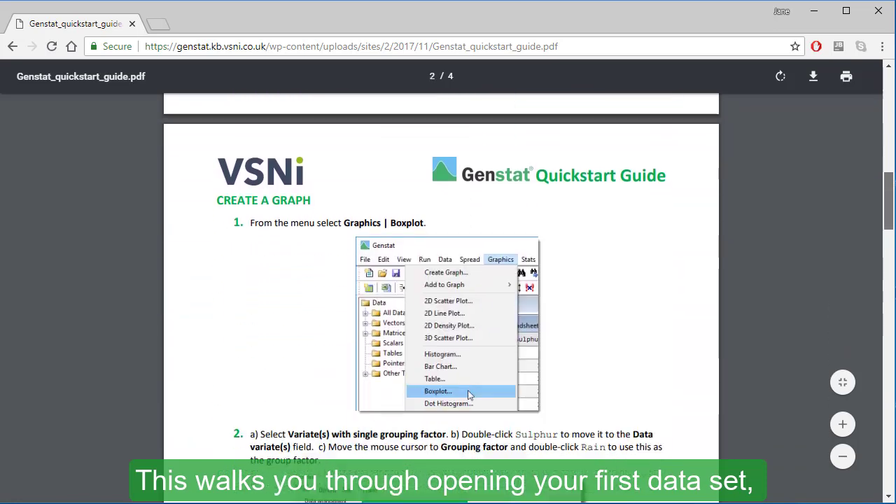
scroll(448, 294, "down", 10)
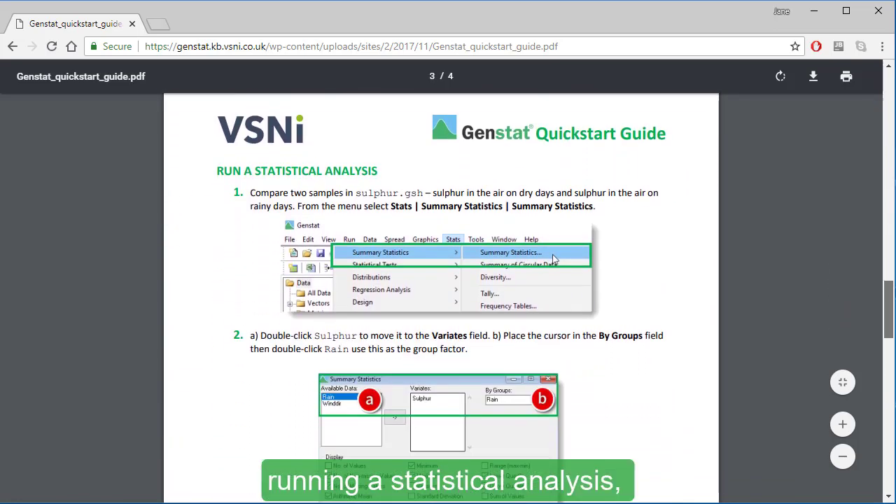
scroll(449, 294, "down", 10)
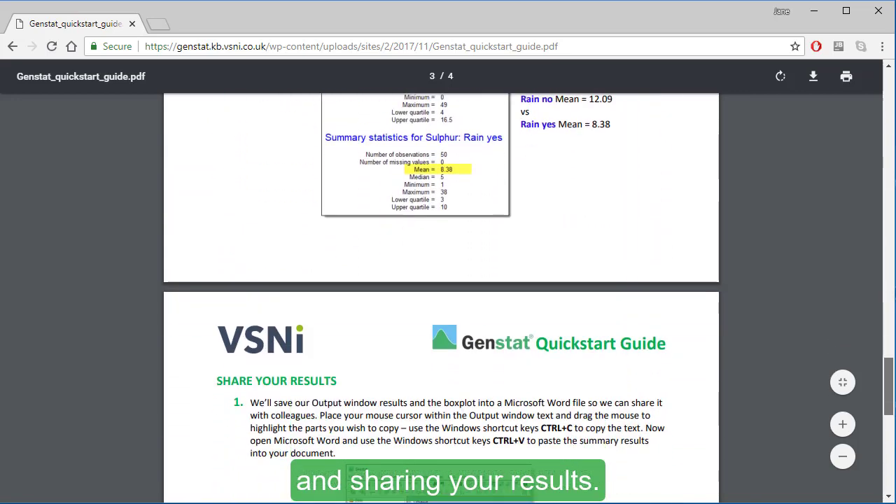
left_click(11, 49)
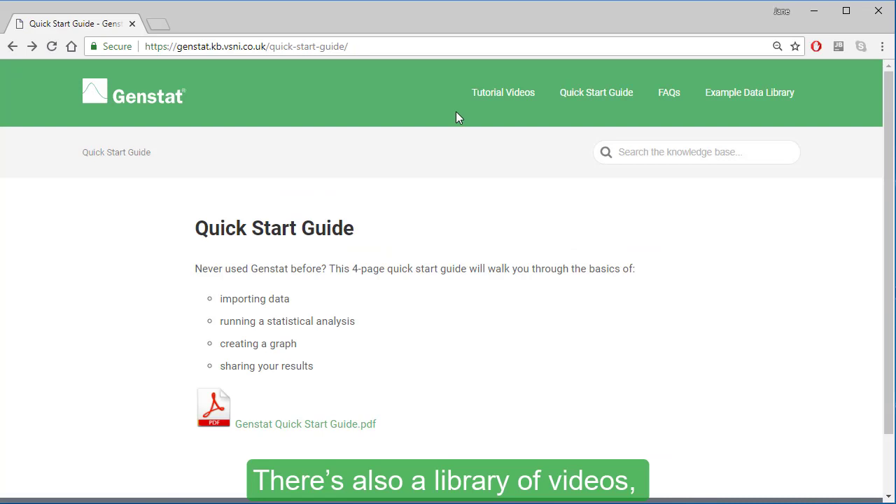
Bring up the Statistical Tests tutorial videos from the Tutorial Videos page and scroll through them.
left_click(478, 104)
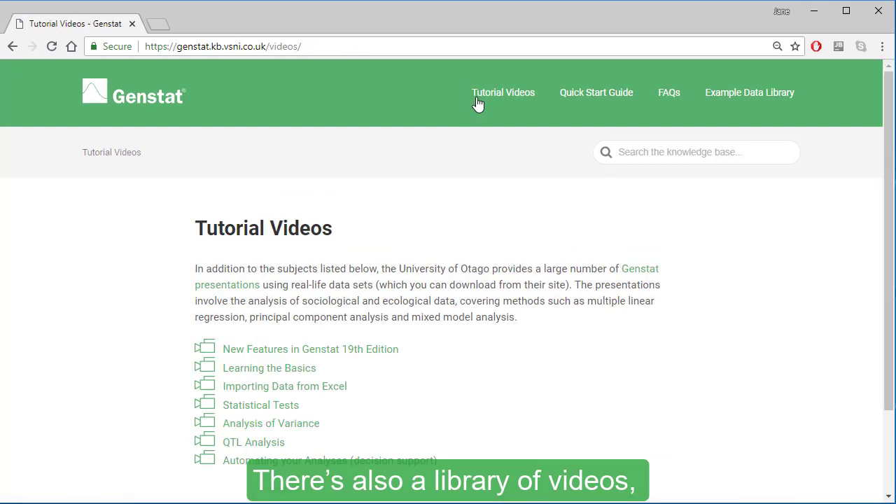
left_click(290, 414)
scroll(875, 252, "down", 3)
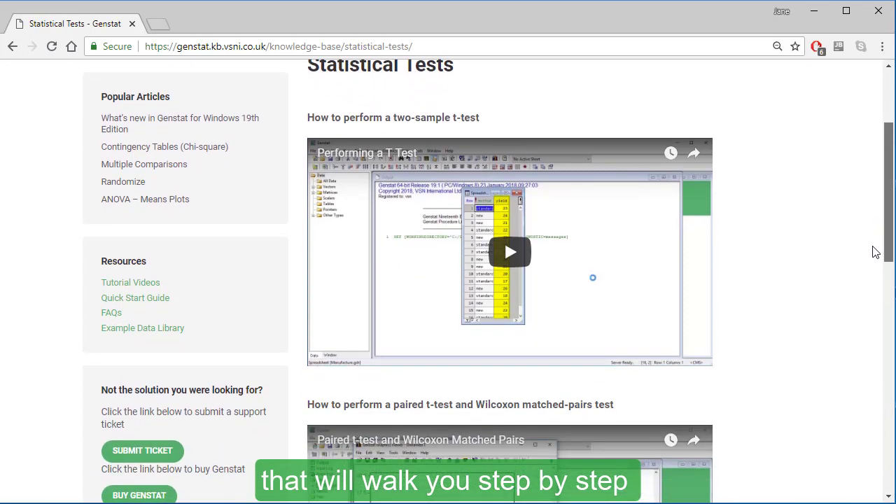
left_click_drag(874, 247, 881, 383)
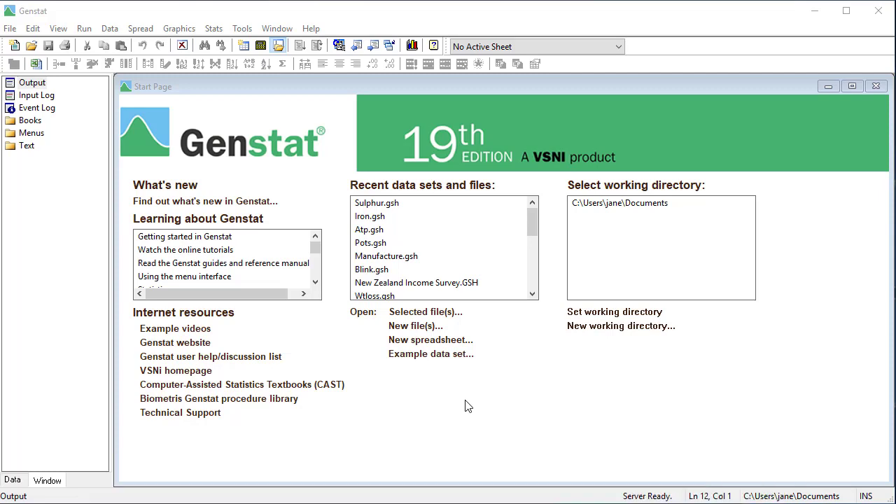
Choose 'Read the Genstat guides and reference manual' under Learning about Genstat on the Start Page.
left_click(282, 269)
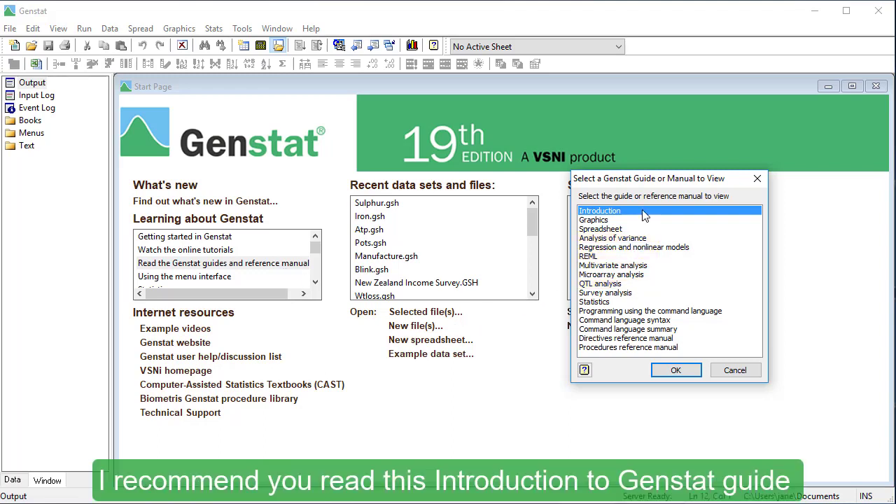
Open the Introduction guide PDF, then close the guide list and return to Genstat's Start Page.
double_click(600, 211)
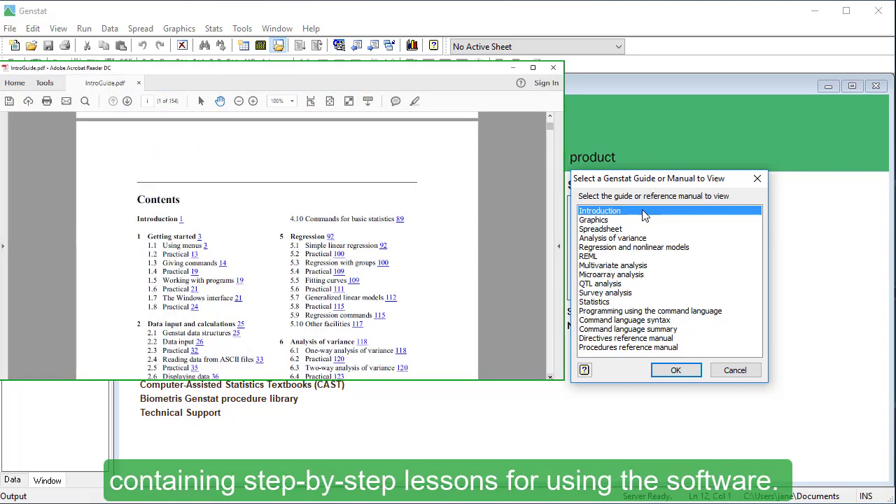
left_click(757, 179)
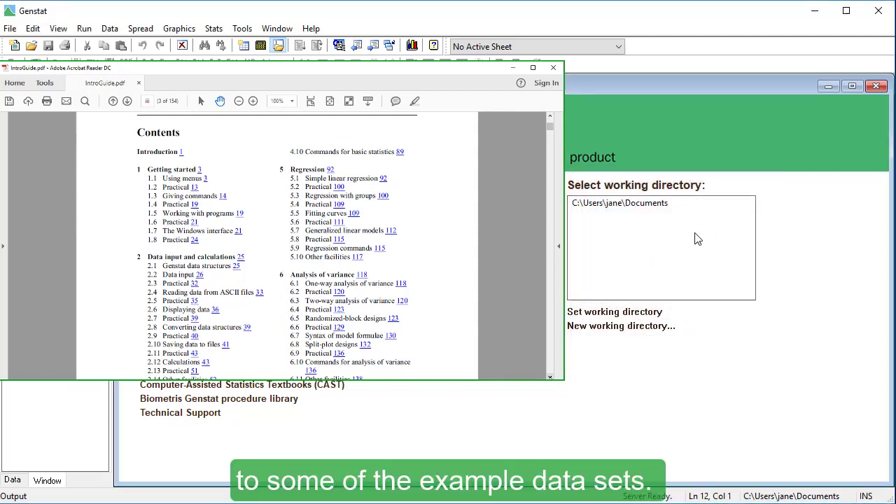
left_click(630, 270)
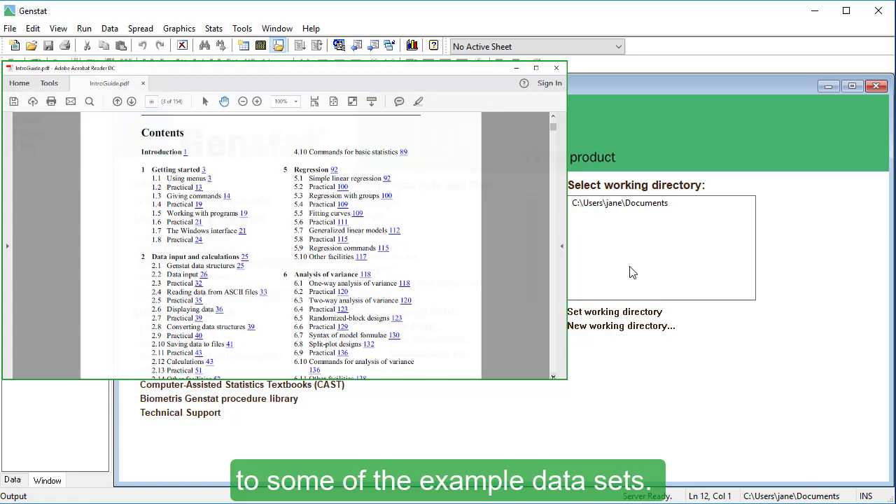
Open the Example Data Sets browser from the File menu and expand its Filter by topic list.
left_click(10, 28)
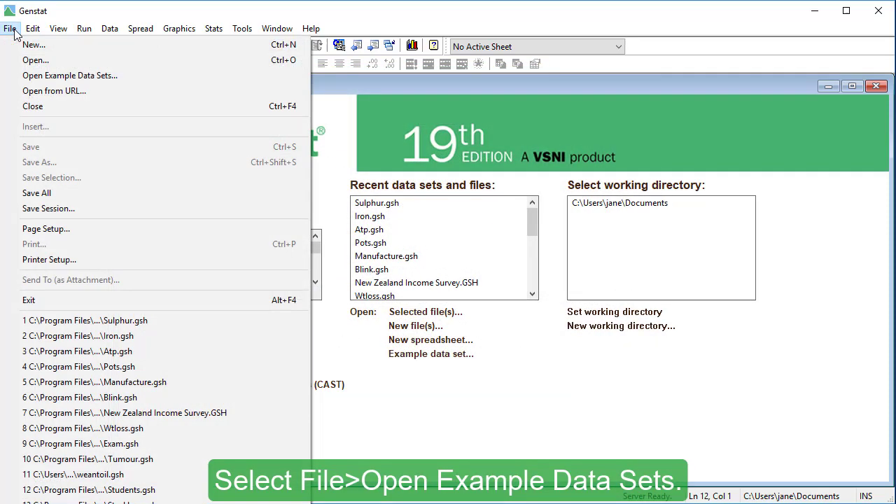
left_click(20, 76)
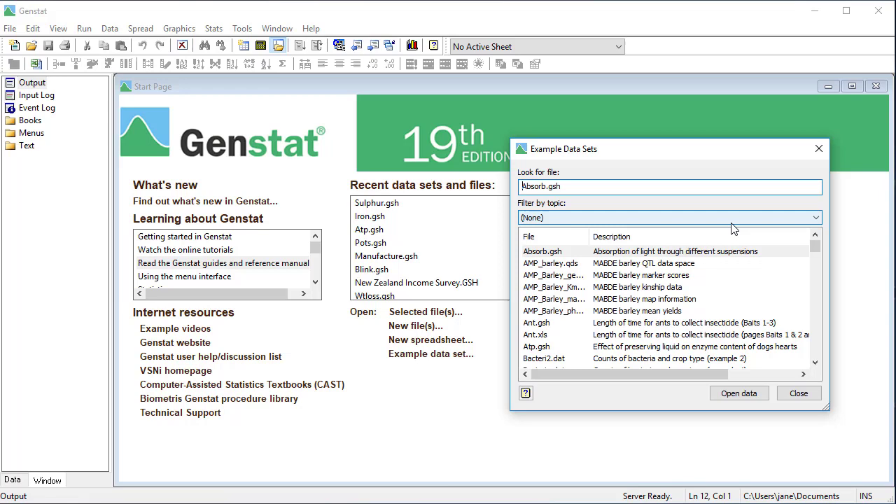
left_click(729, 219)
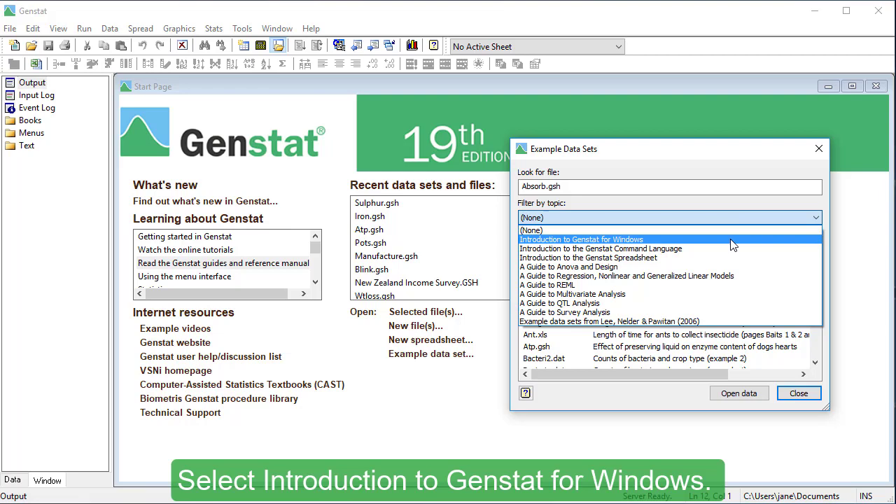
Filter to the Introduction to Genstat for Windows topic and search for iron.gsh.
left_click(733, 245)
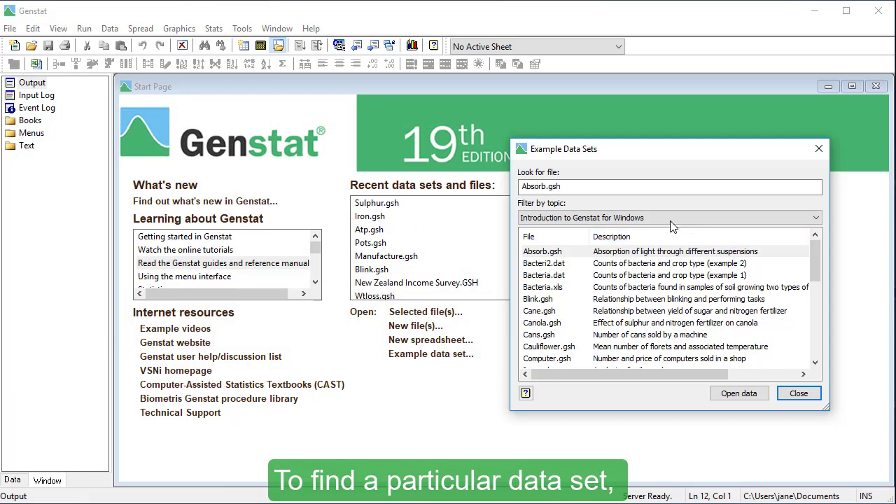
left_click_drag(564, 187, 525, 199)
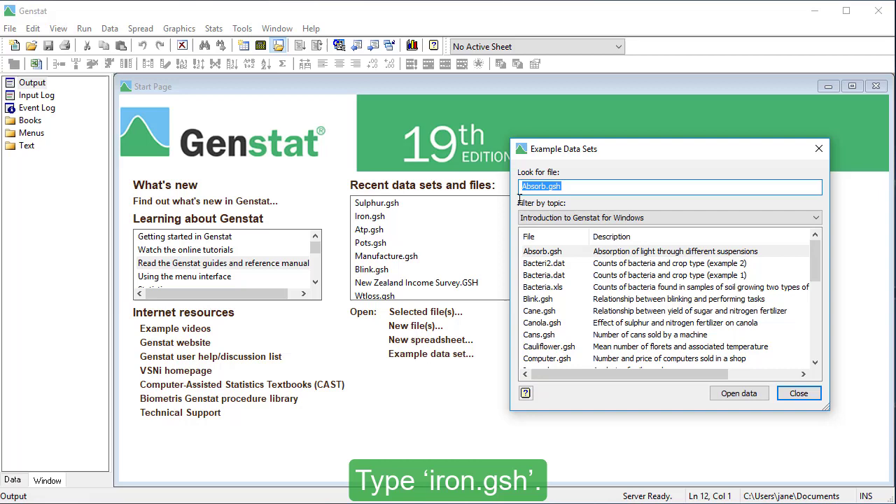
type("iron.gsh")
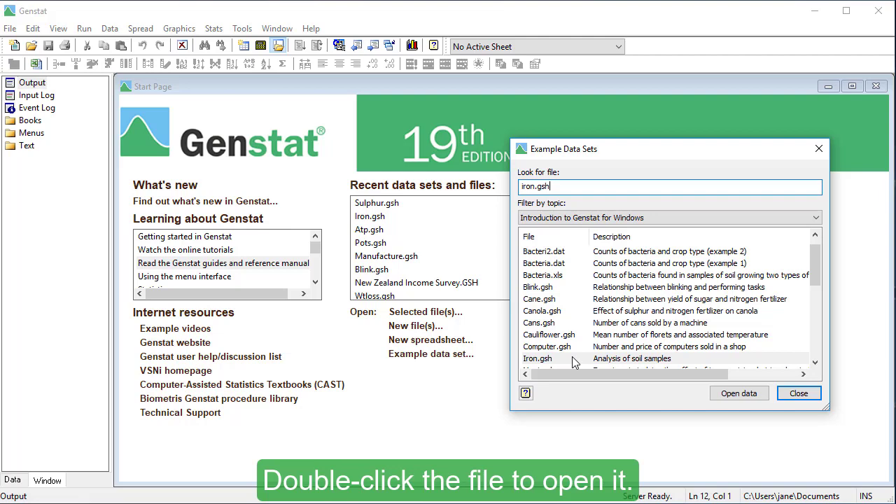
Open Iron.gsh as a spreadsheet and select the first value in the FE column.
double_click(573, 359)
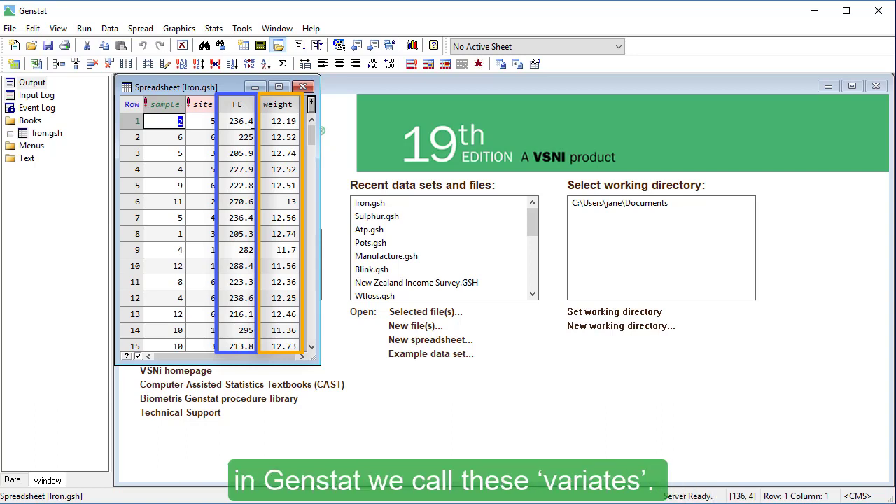
left_click(252, 123)
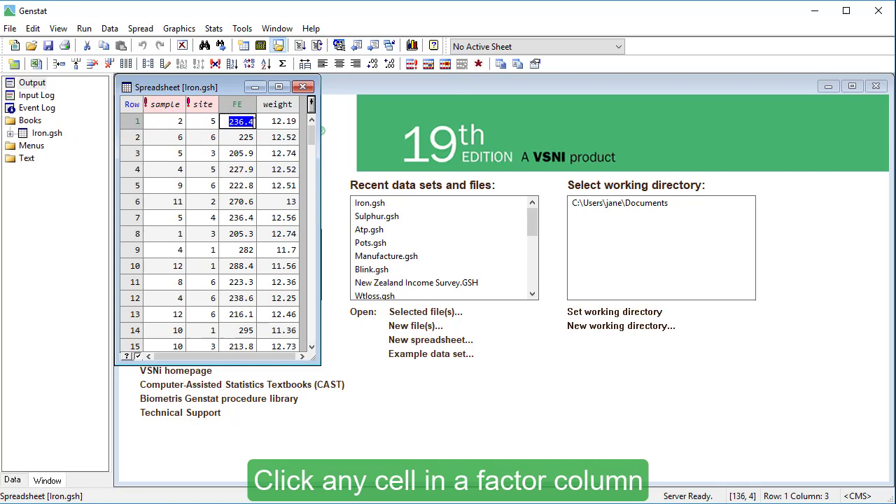
left_click(210, 122)
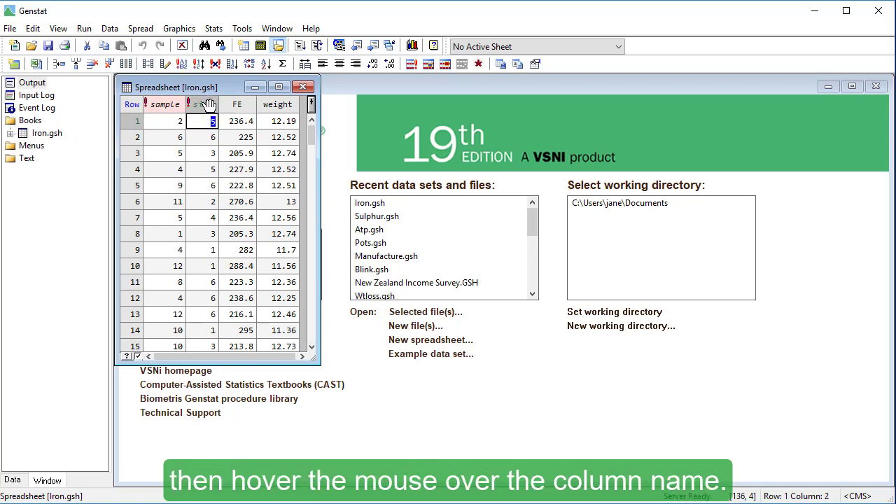
mouse_move(209, 105)
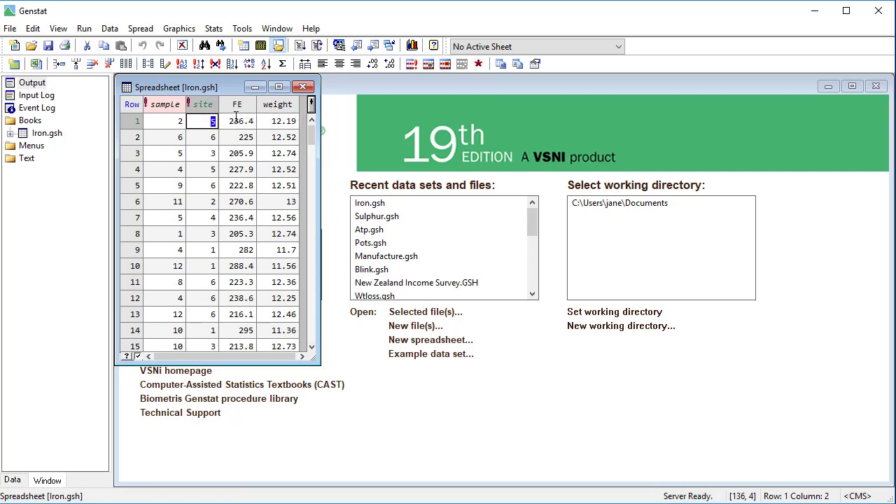
left_click(239, 119)
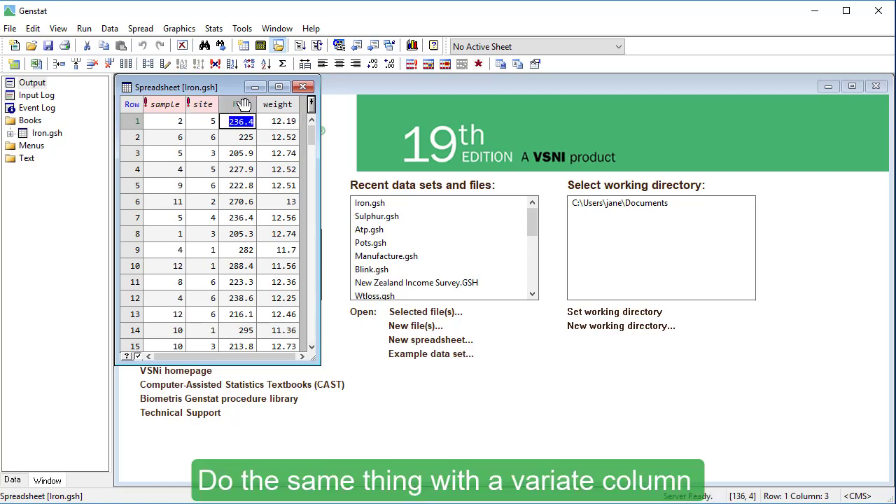
mouse_move(244, 104)
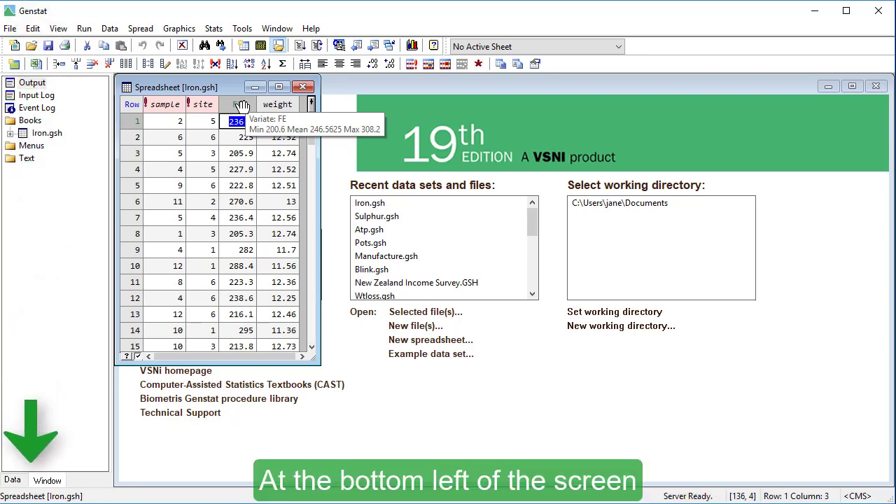
Switch to the Data panel and expand All Data to list sample, site, FE and weight.
left_click(13, 480)
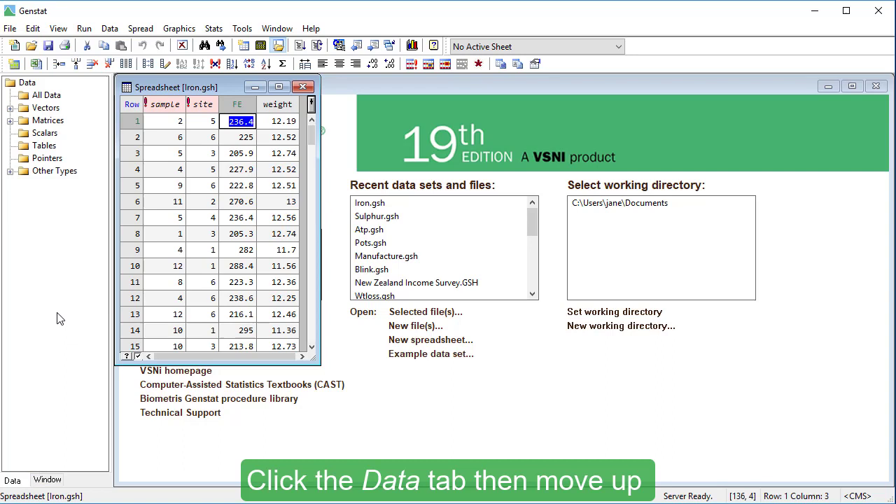
double_click(54, 98)
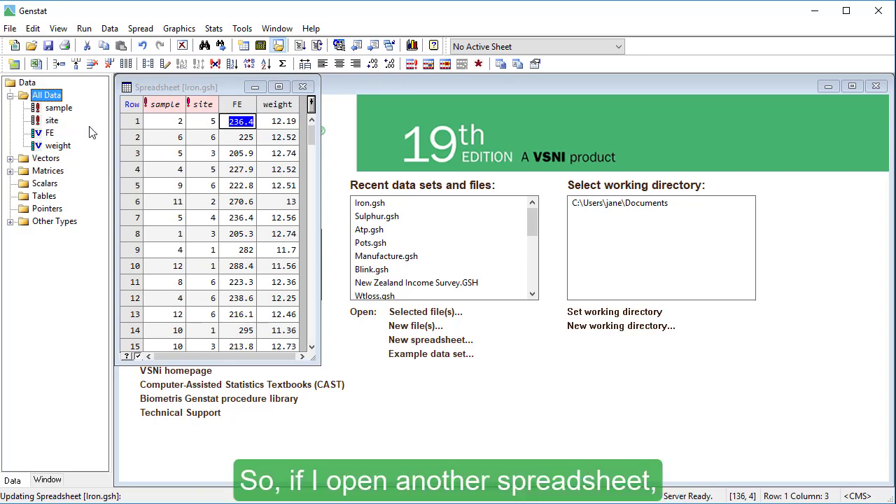
Open Sulphur.gsh from Recent data sets, refresh All Data, and list the open books Iron.gsh and Sulphur.gsh.
left_click(387, 218)
double_click(388, 218)
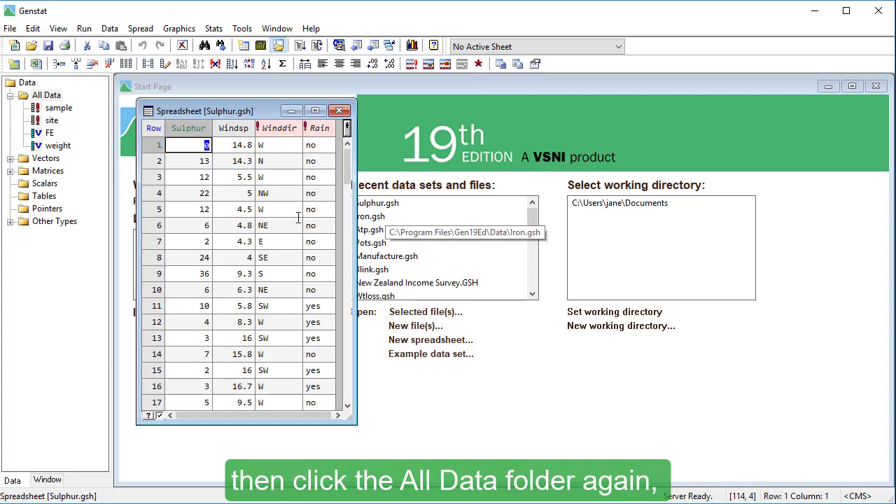
left_click(56, 97)
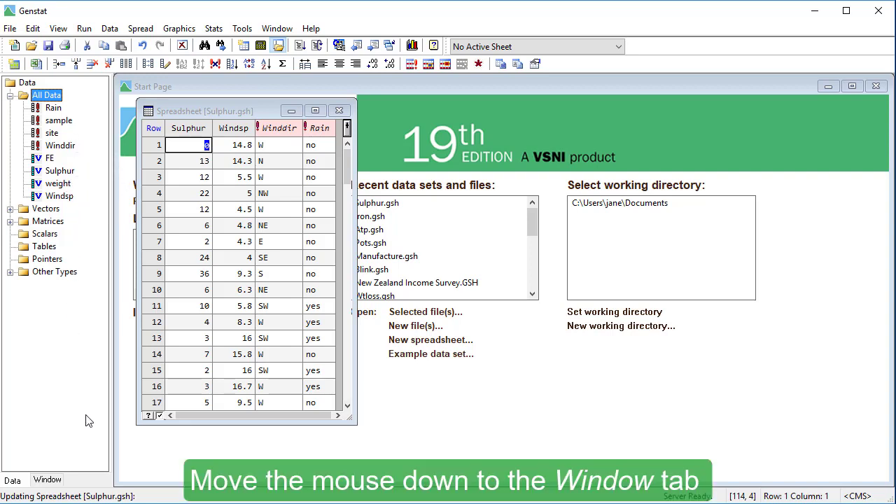
left_click(57, 484)
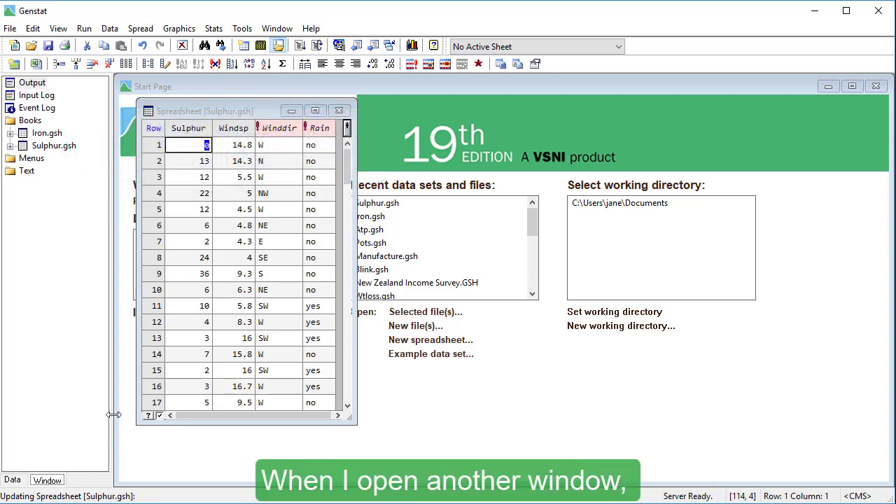
Open the Summary Statistics dialog from Stats > Summary Statistics.
left_click(213, 29)
mouse_move(222, 44)
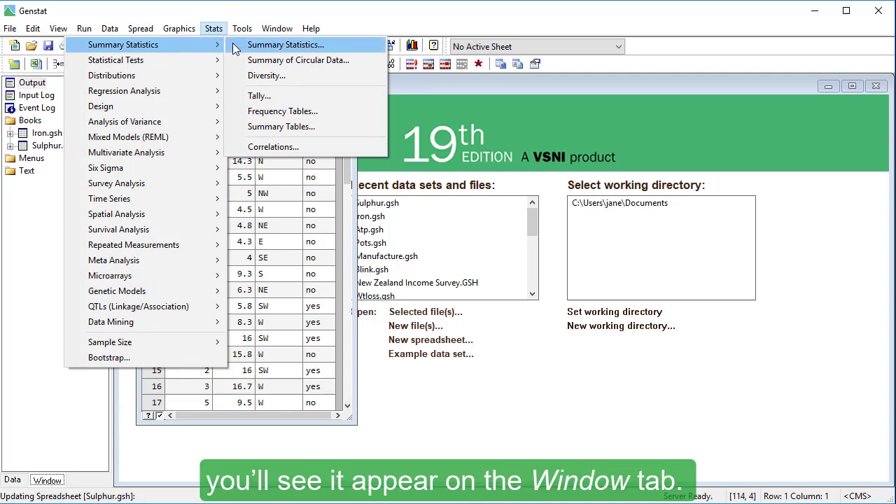
left_click(283, 45)
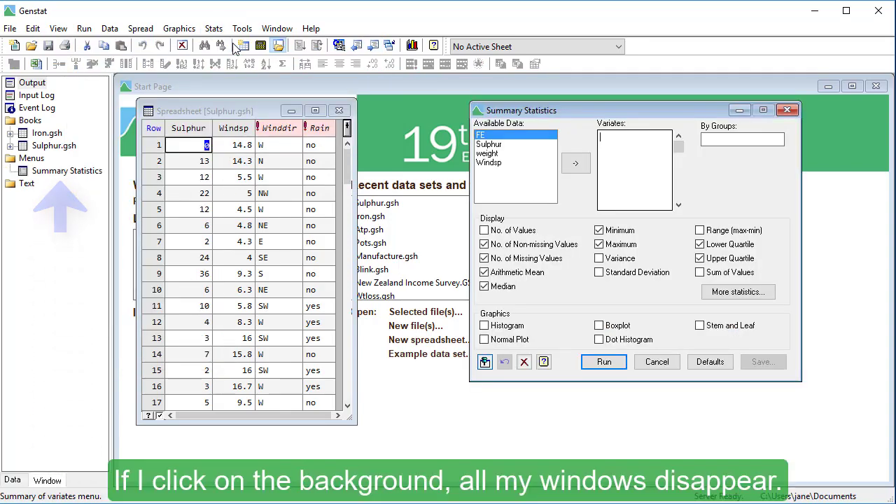
Close the Sulphur.gsh spreadsheet, keeping Iron open, and confirm Sulphur's columns remain in All Data.
left_click(400, 228)
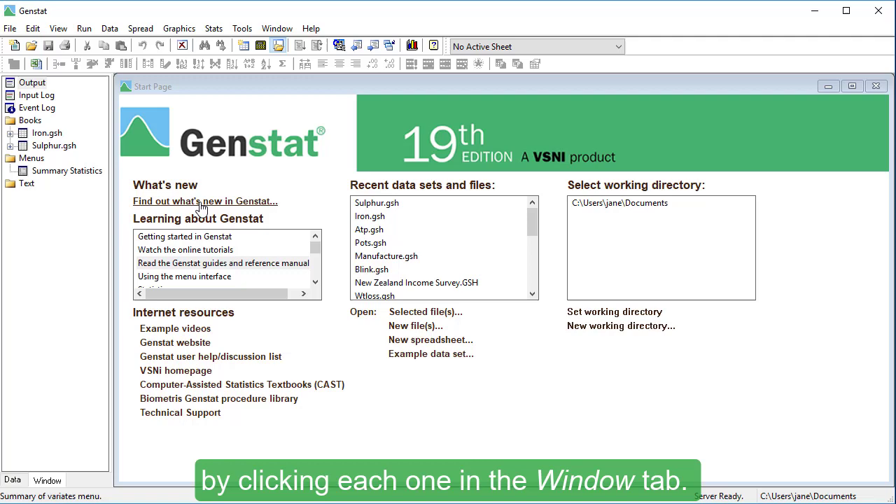
left_click(90, 172)
left_click(67, 147)
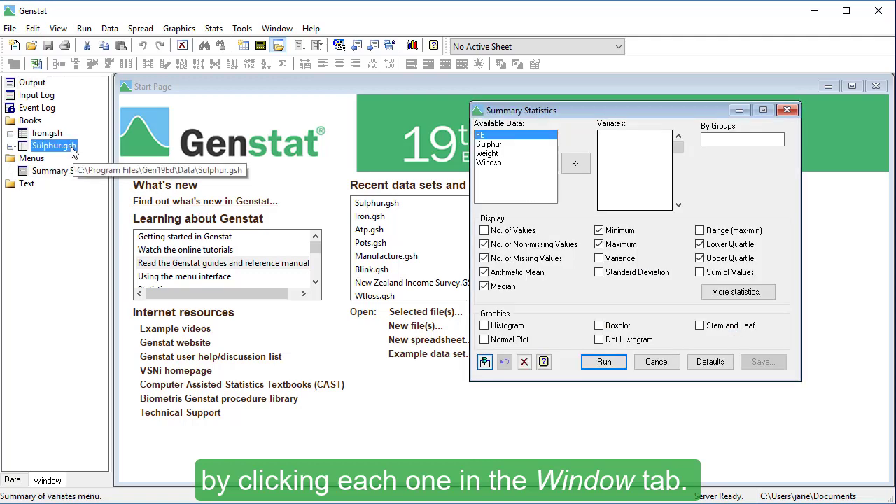
left_click(65, 137)
left_click(65, 140)
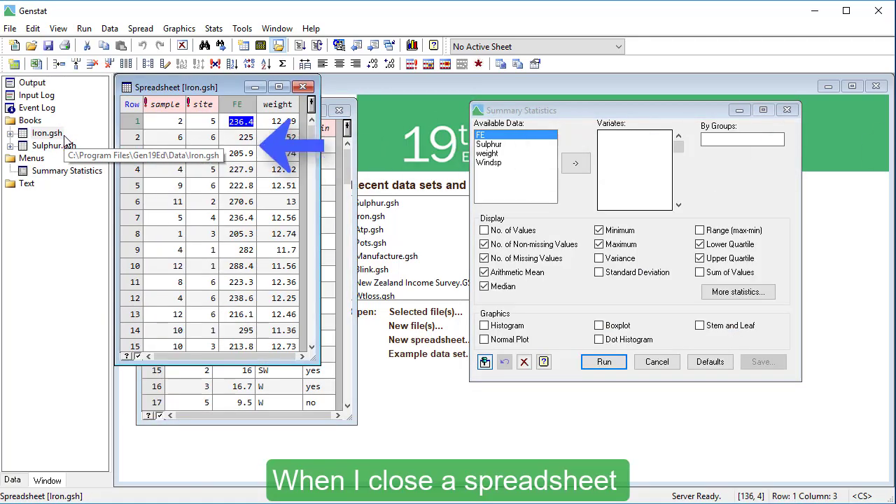
left_click(339, 112)
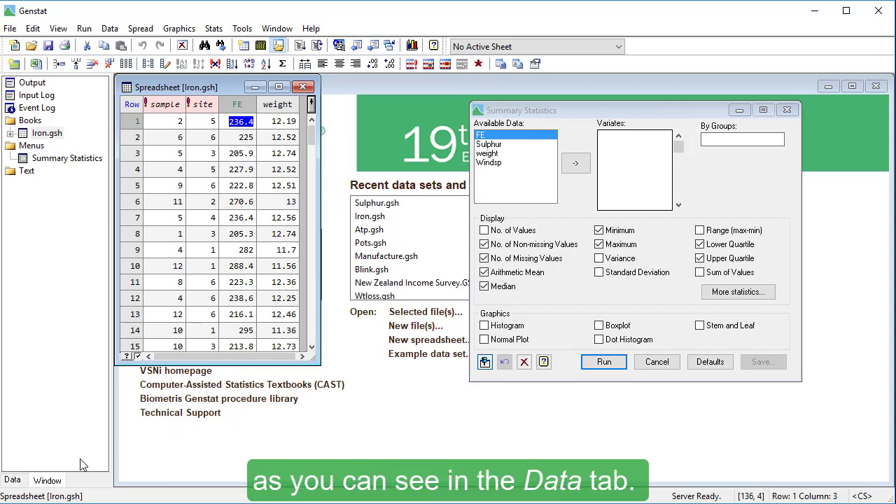
left_click(12, 481)
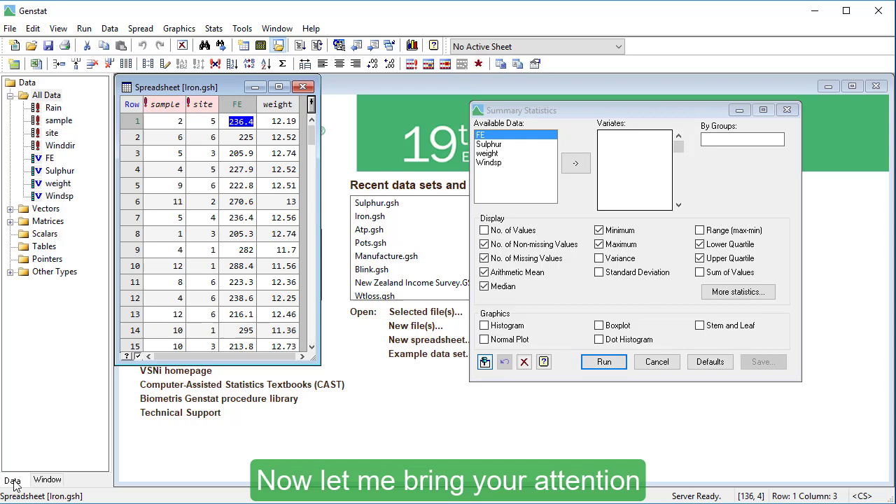
left_click(610, 106)
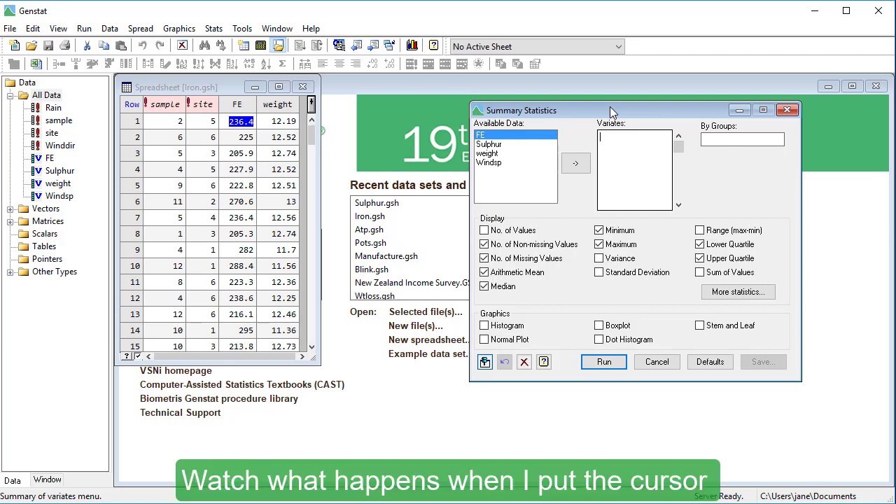
left_click(716, 139)
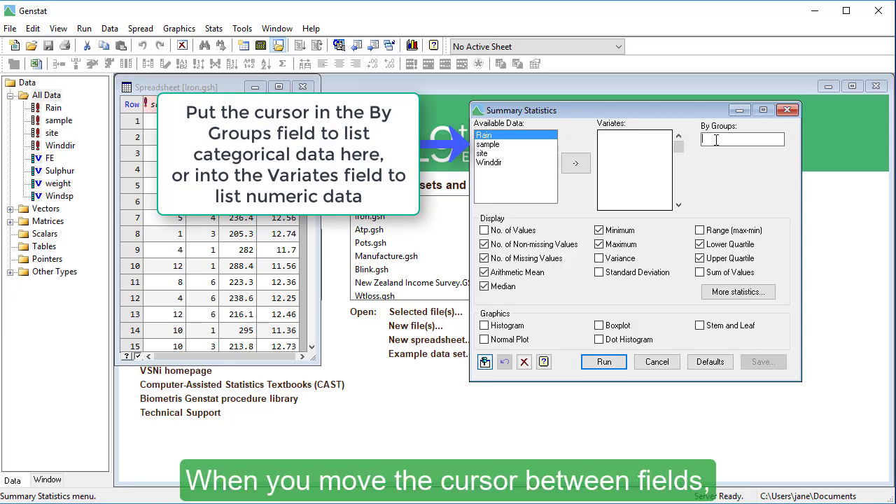
left_click(623, 145)
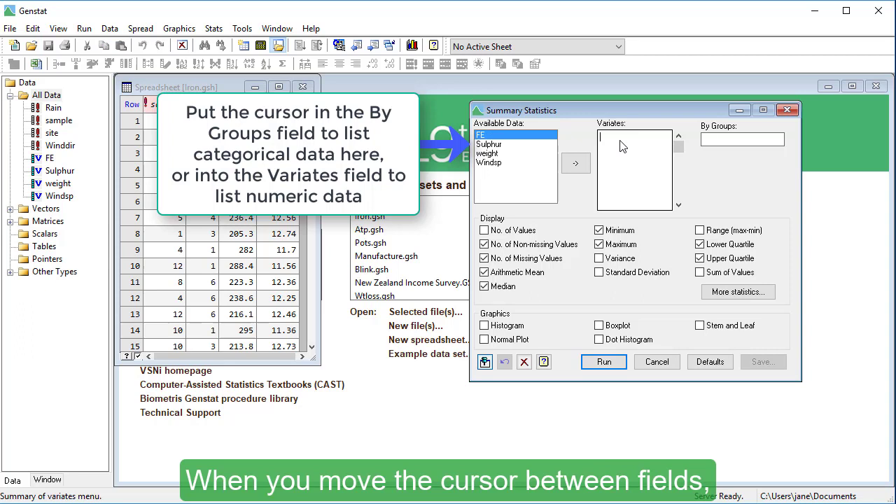
left_click(703, 139)
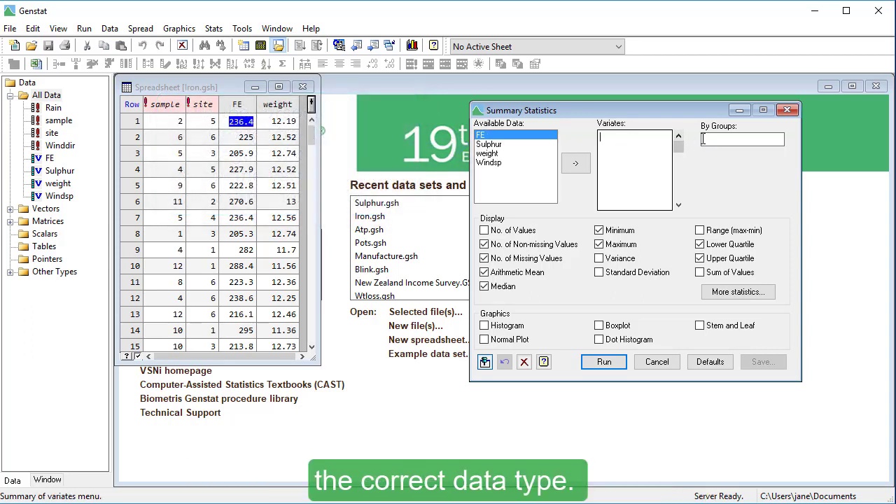
left_click(618, 147)
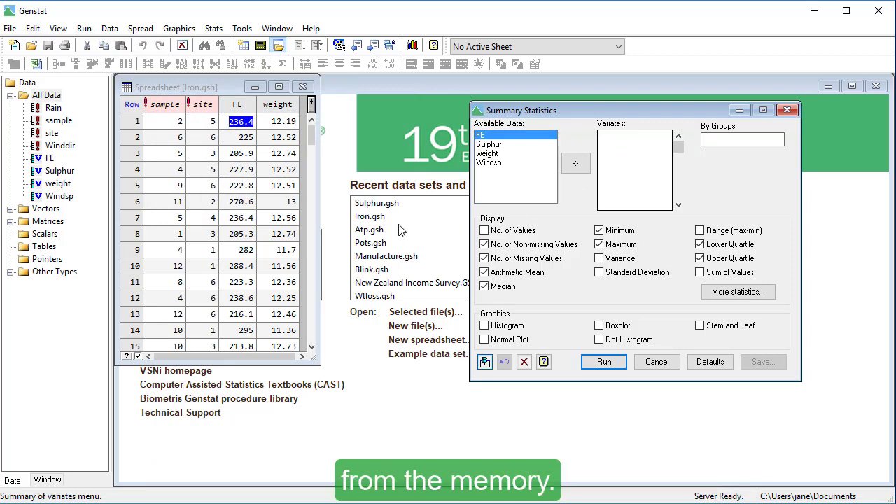
Delete the Rain, Winddir, Sulphur and Windsp data, leaving sample, site, FE and weight.
left_click(55, 108)
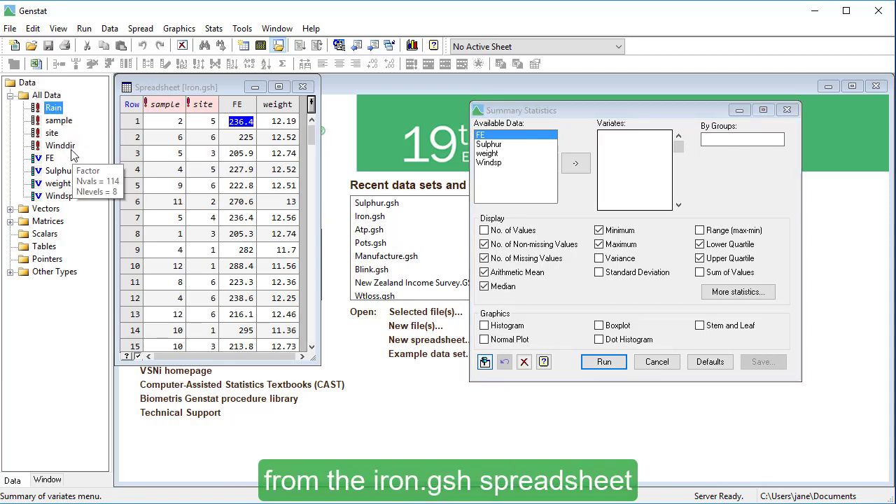
left_click(70, 147, "ctrl")
left_click(70, 171, "ctrl")
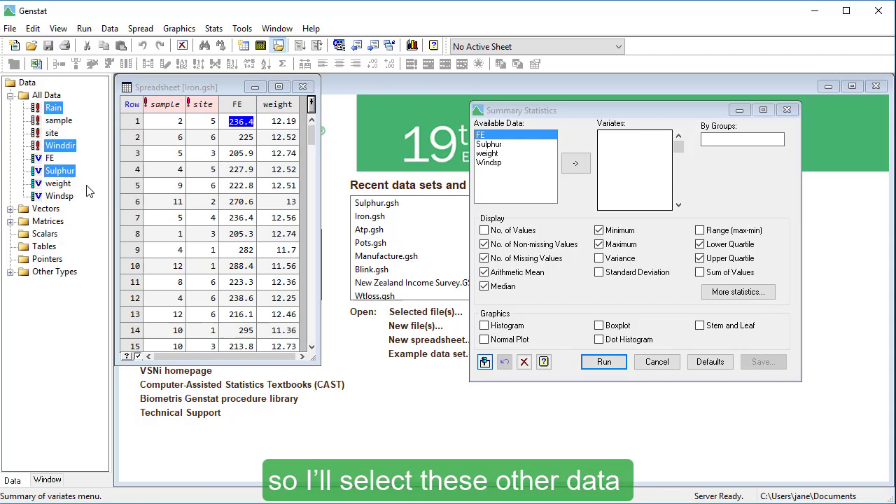
left_click(66, 198, "ctrl")
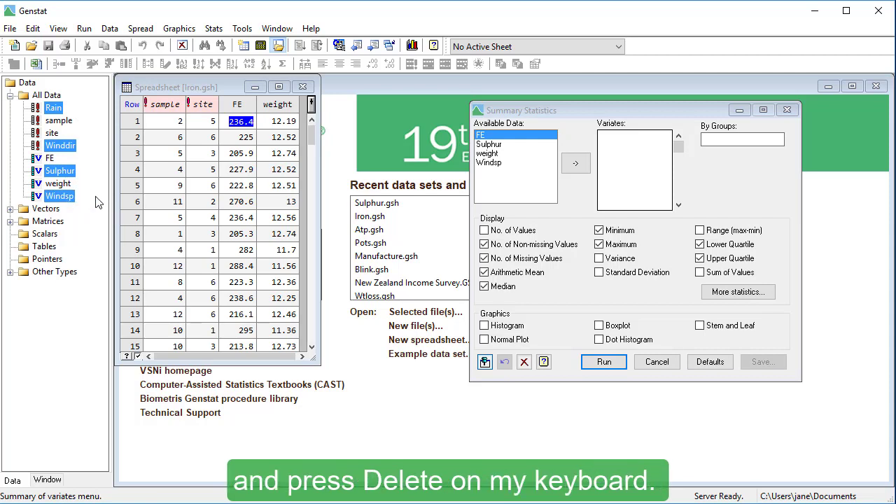
key("Delete")
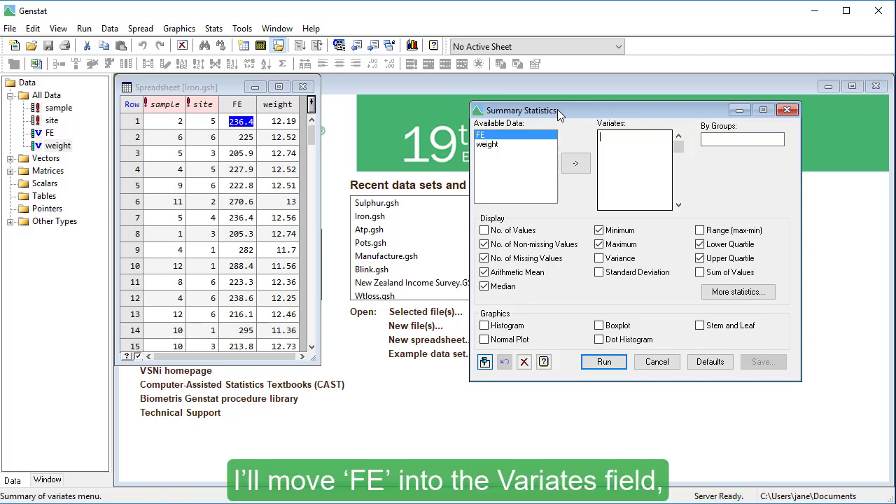
Run summary statistics of FE grouped by site, with a boxplot for each site.
left_click(576, 166)
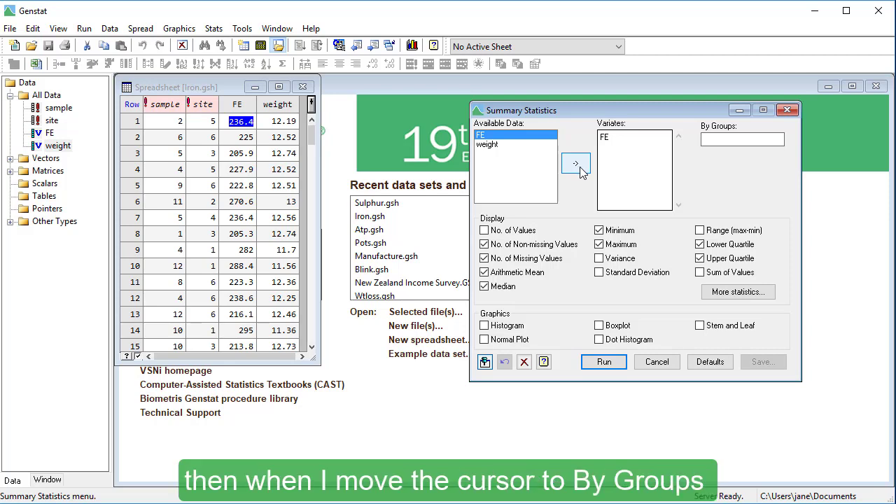
left_click(722, 138)
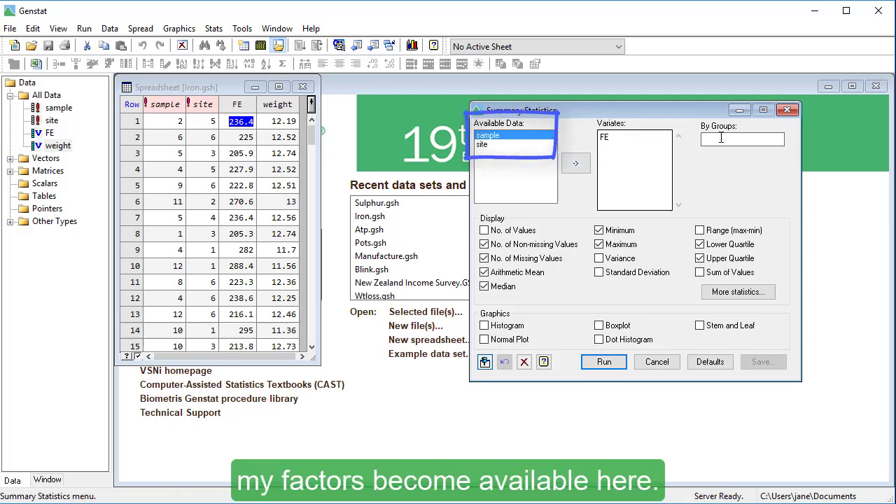
left_click(492, 145)
left_click(579, 167)
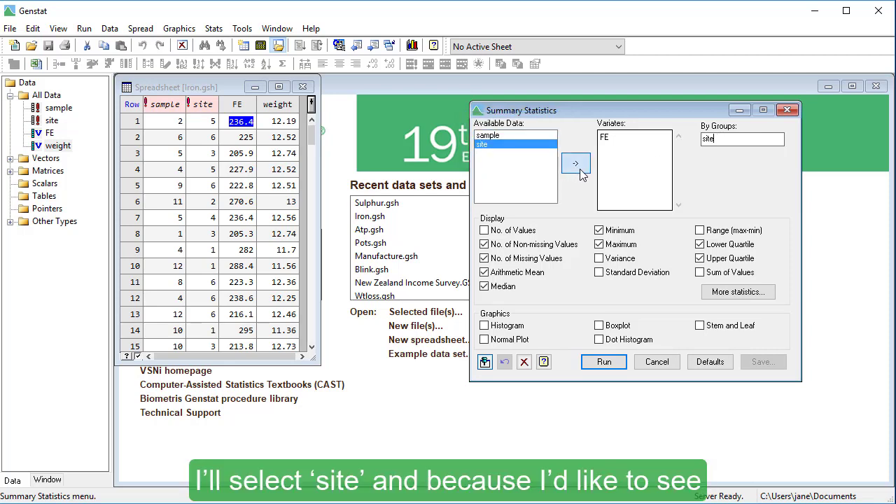
left_click(599, 327)
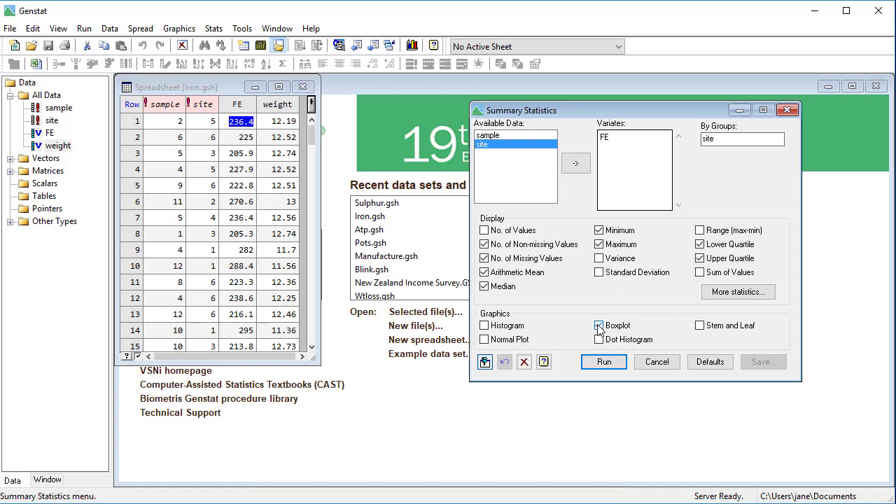
left_click(619, 361)
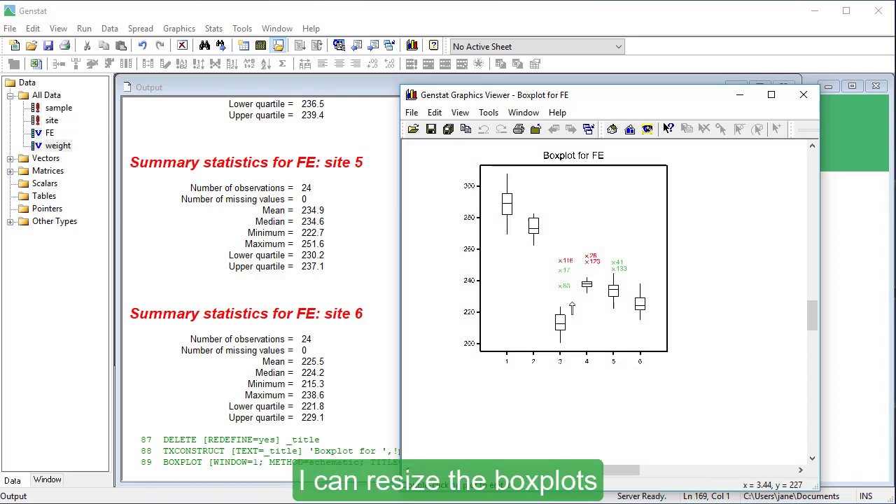
Zoom the FE boxplot, toggle between it and the Output, then close the Graphics Viewer.
scroll(590, 329, "up", 3)
scroll(589, 329, "down", 3)
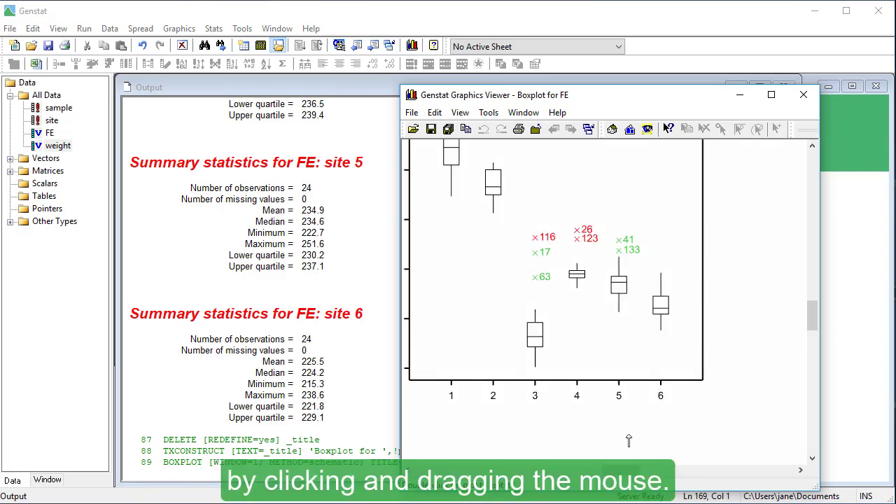
left_click_drag(606, 471, 578, 470)
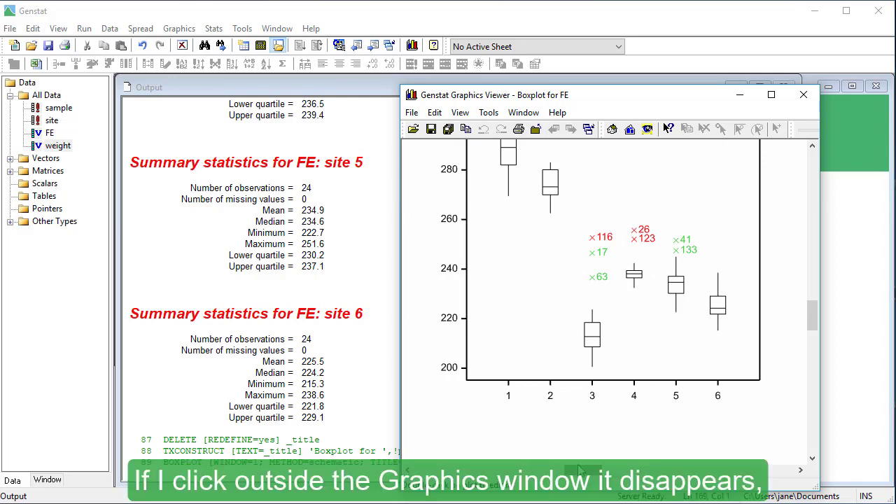
left_click(375, 256)
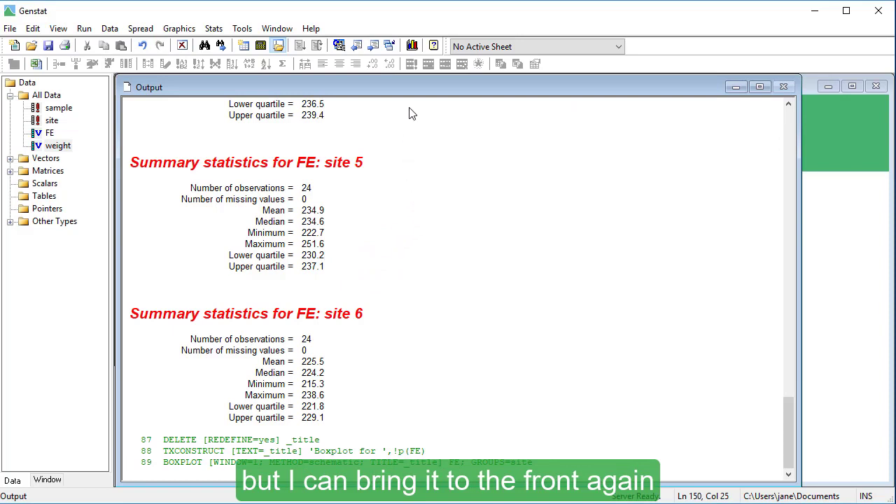
left_click(418, 48)
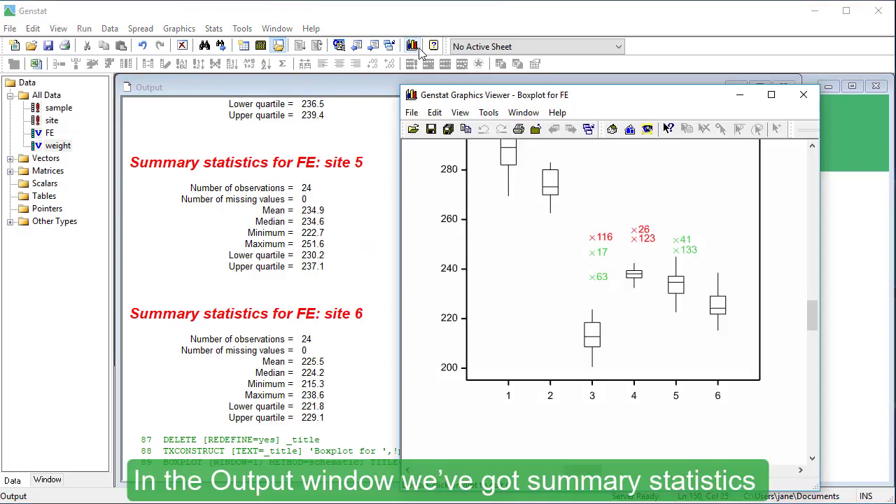
left_click(804, 95)
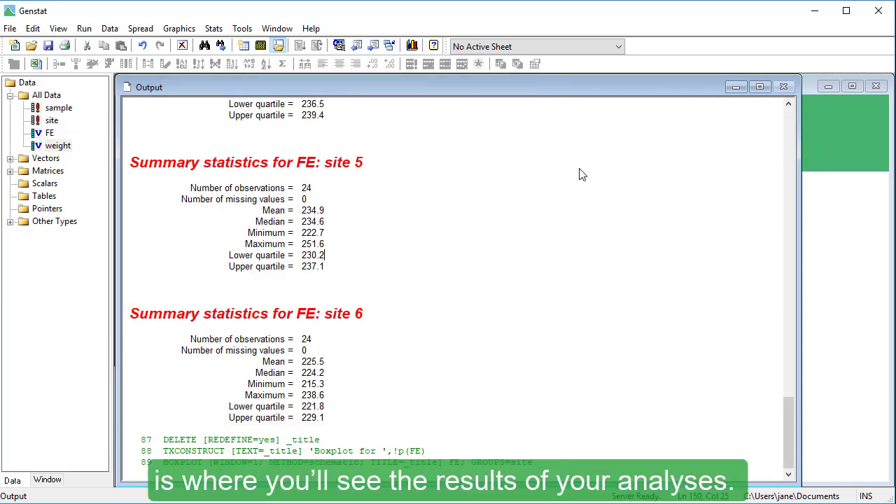
Bring the Output window forward from the Window list and choose Edit > Delete to clear it.
left_click(16, 29)
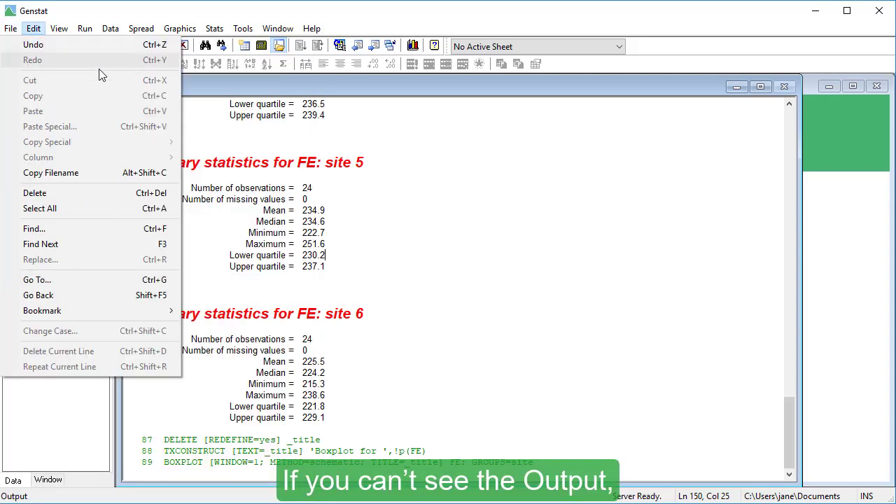
left_click(511, 217)
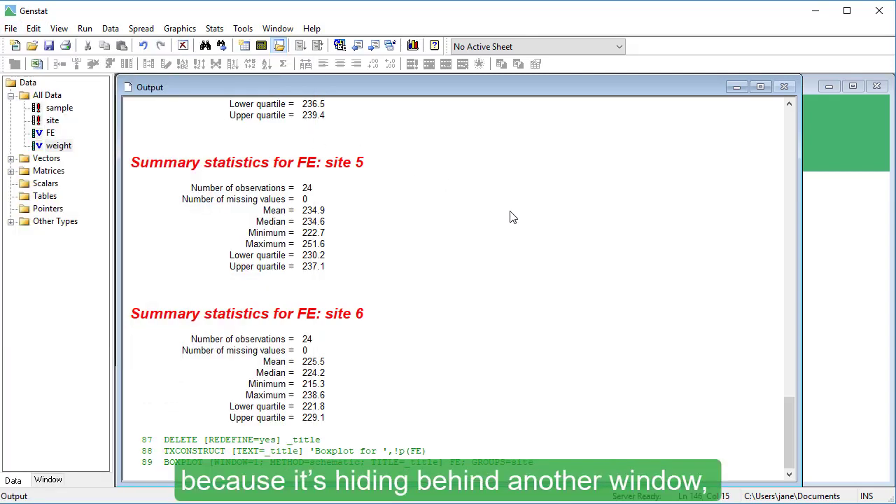
left_click(826, 271)
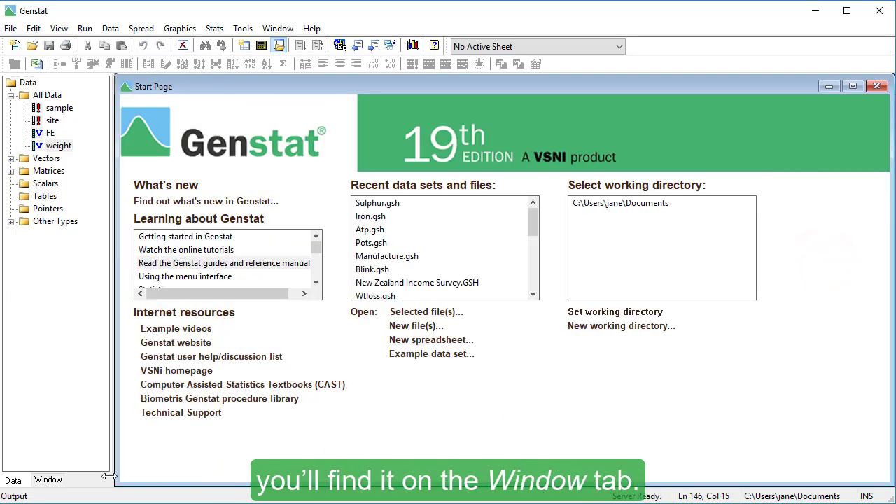
left_click(48, 481)
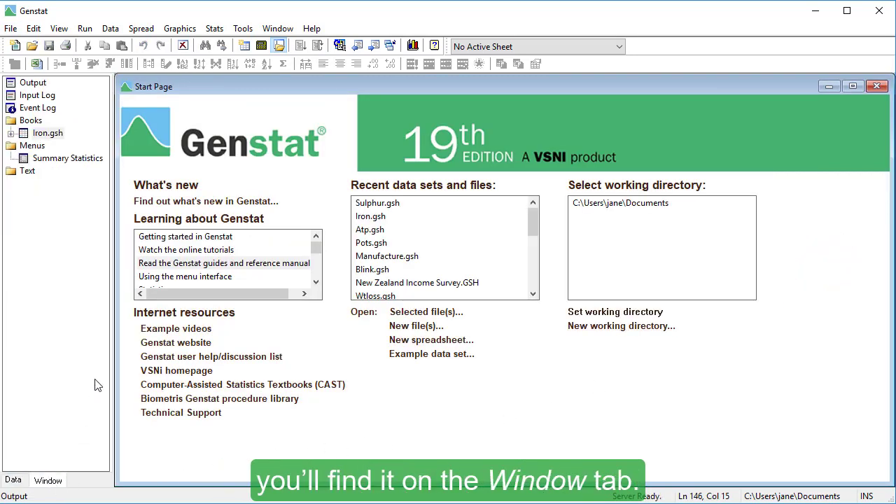
double_click(42, 85)
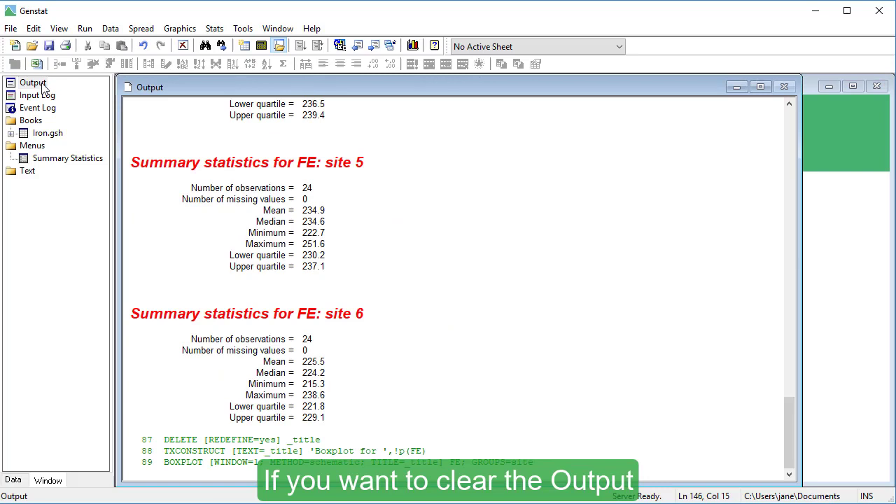
left_click(34, 29)
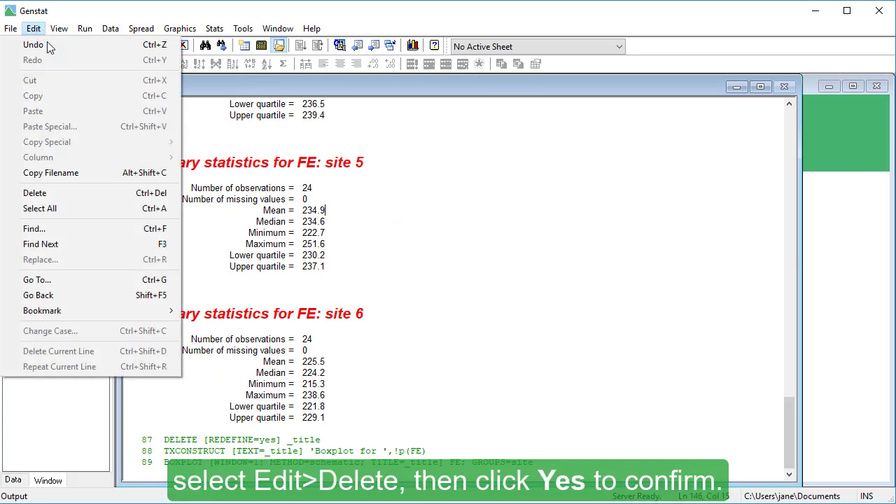
left_click(63, 192)
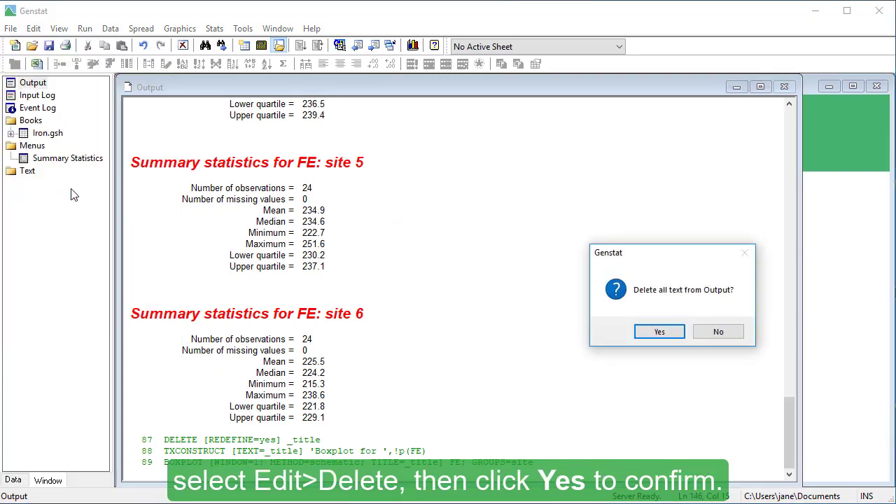
Confirm clearing the Output, then open the F1 help topic for the word 'quartile'.
left_click(662, 333)
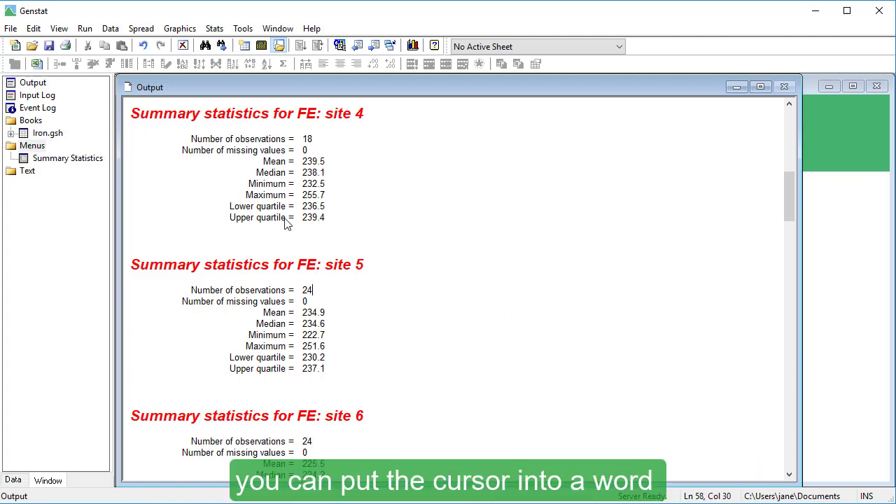
left_click_drag(289, 221, 257, 220)
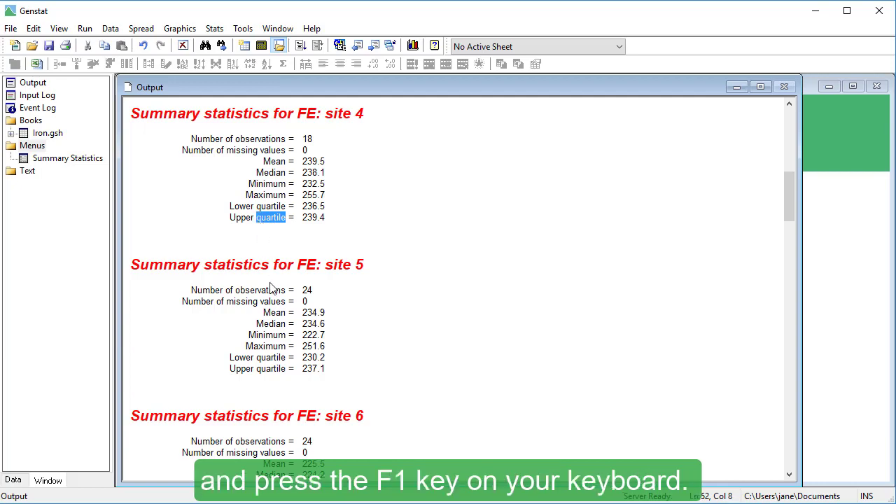
key("F1")
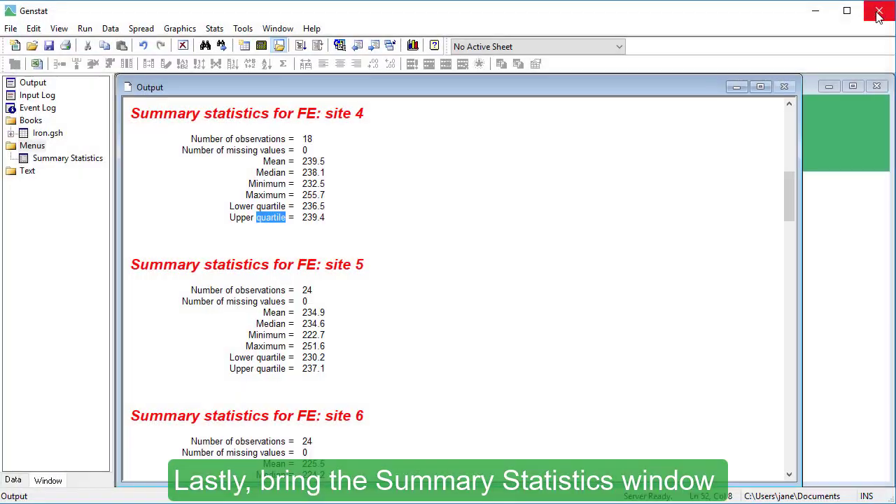
Reopen the Summary Statistics dialog from the Menus section of the Window list.
left_click(77, 163)
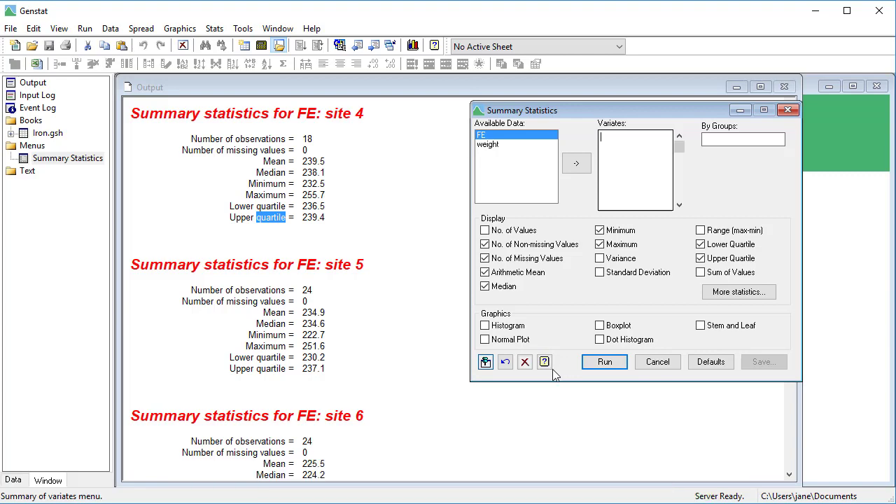
left_click(545, 362)
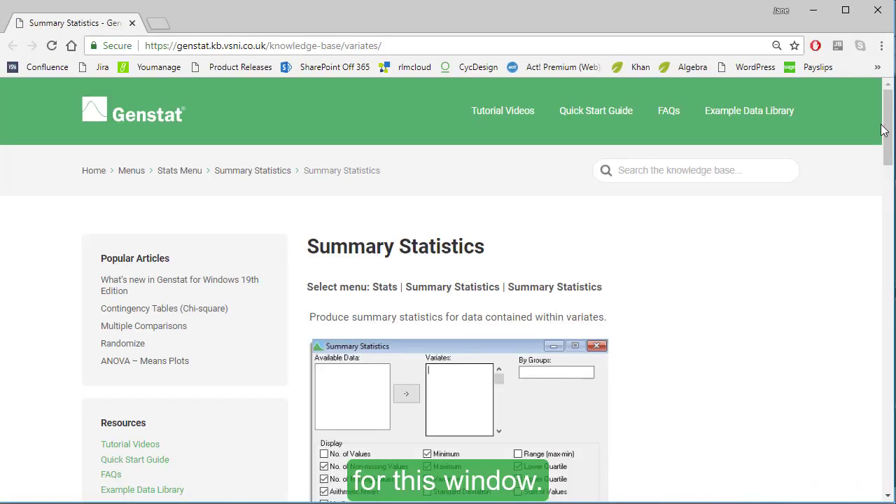
left_click_drag(880, 132, 885, 240)
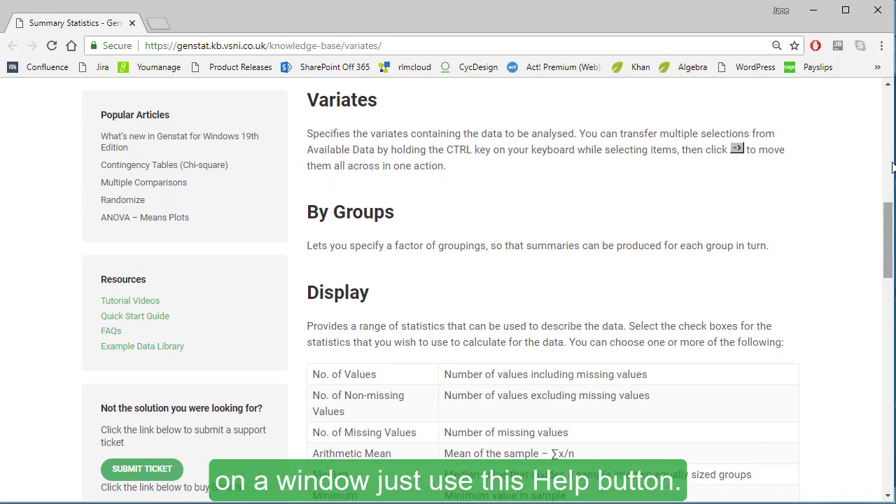
left_click(879, 15)
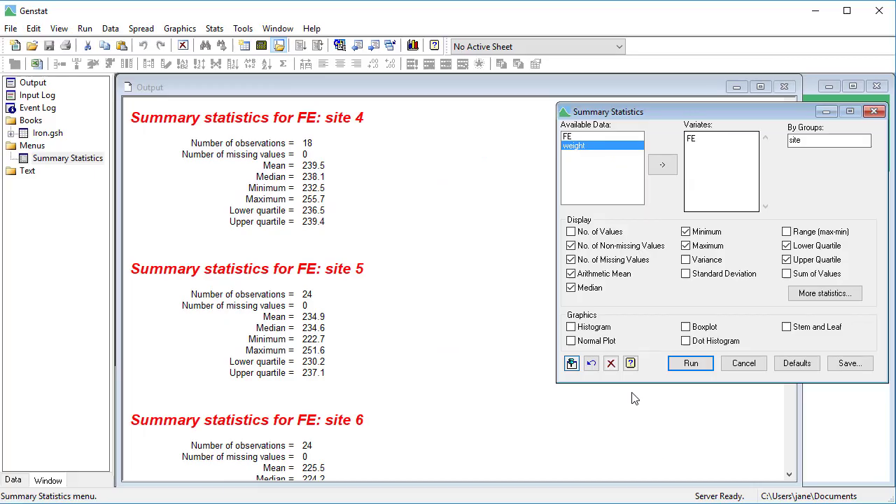
Clear, restore and rerun the FE-by-site summary with the dialog pinned, then open Help.
left_click(611, 363)
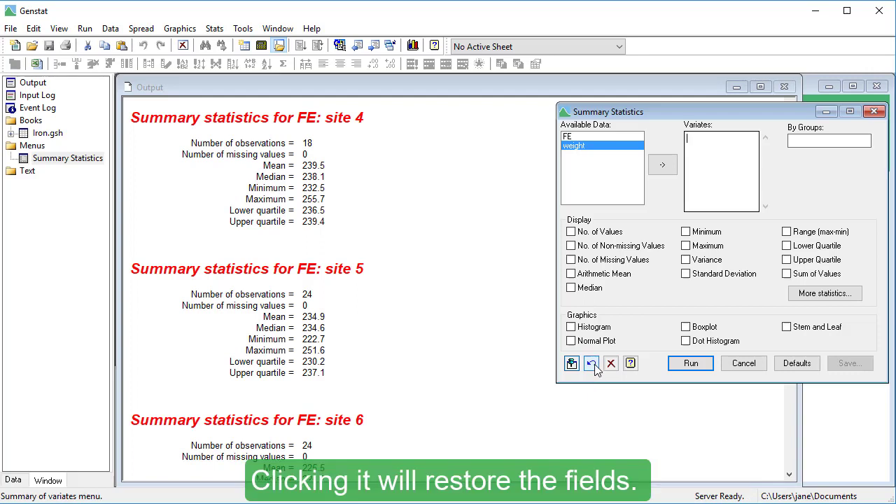
left_click(592, 364)
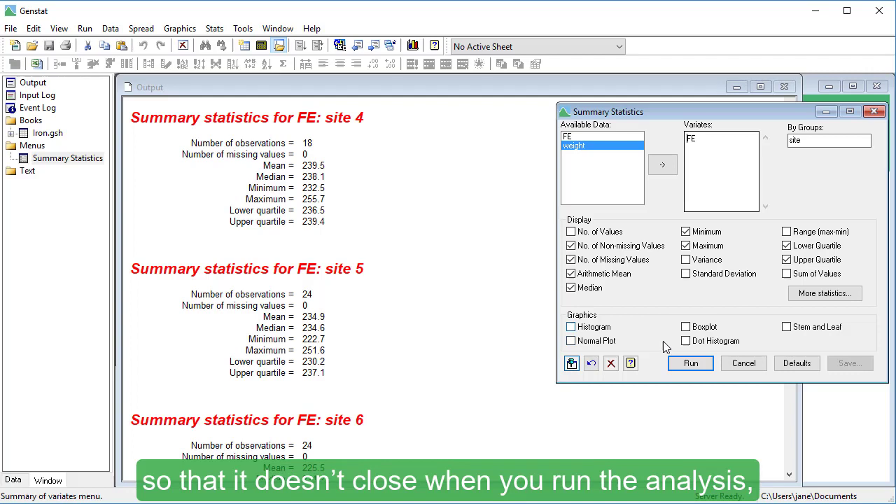
left_click(689, 364)
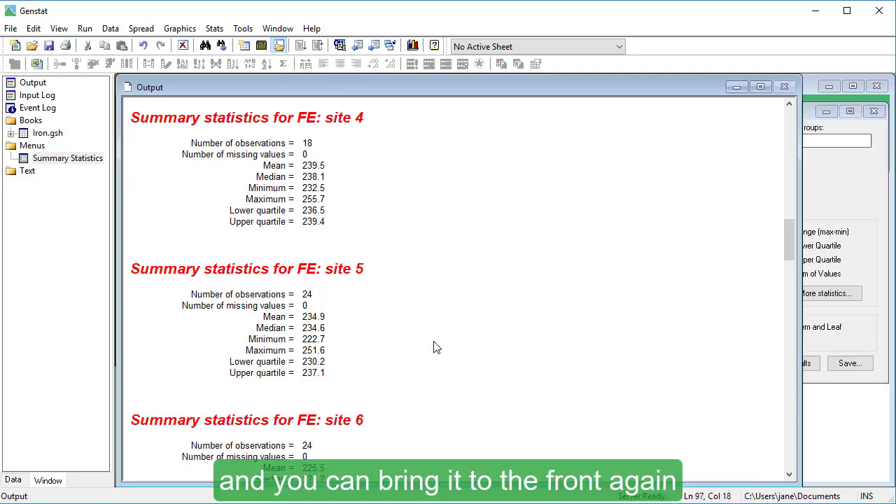
double_click(67, 158)
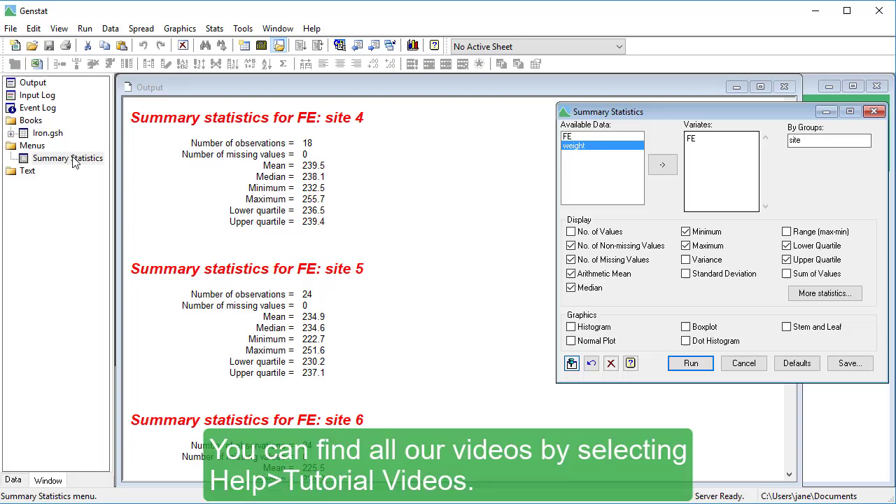
left_click(315, 30)
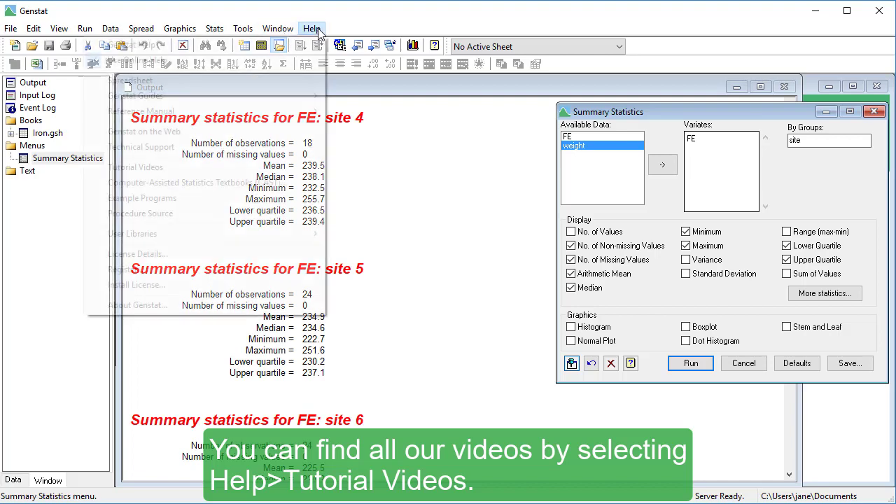